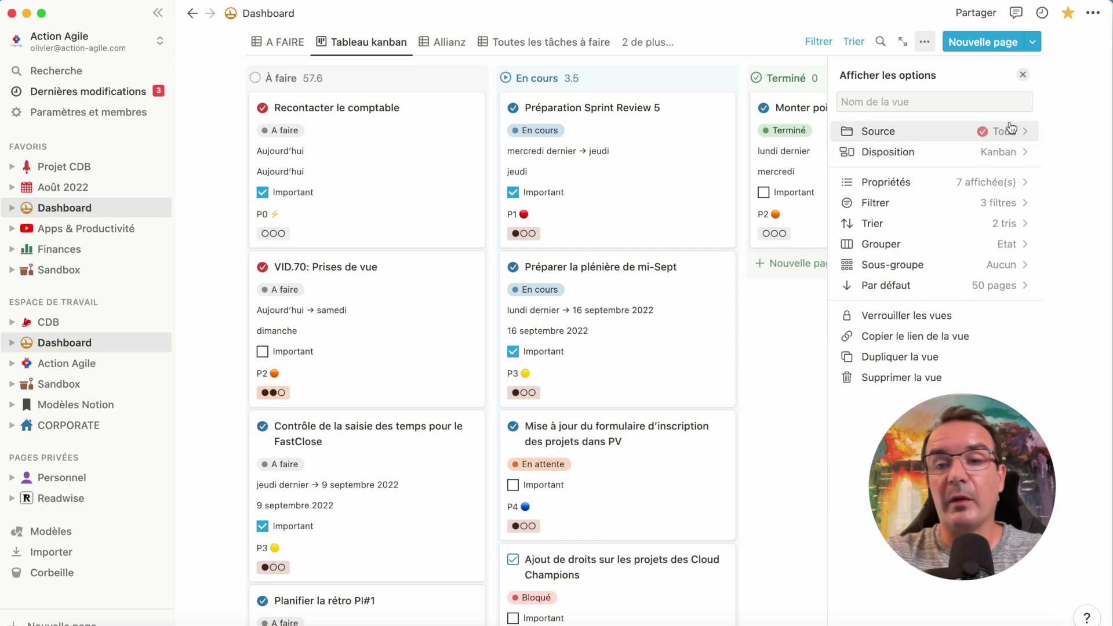
# - Examine the Etat, work date, priority formula and Taille values on the "Préparation Sprint Review 5" card, and view its full page
pyautogui.click(1022, 74)
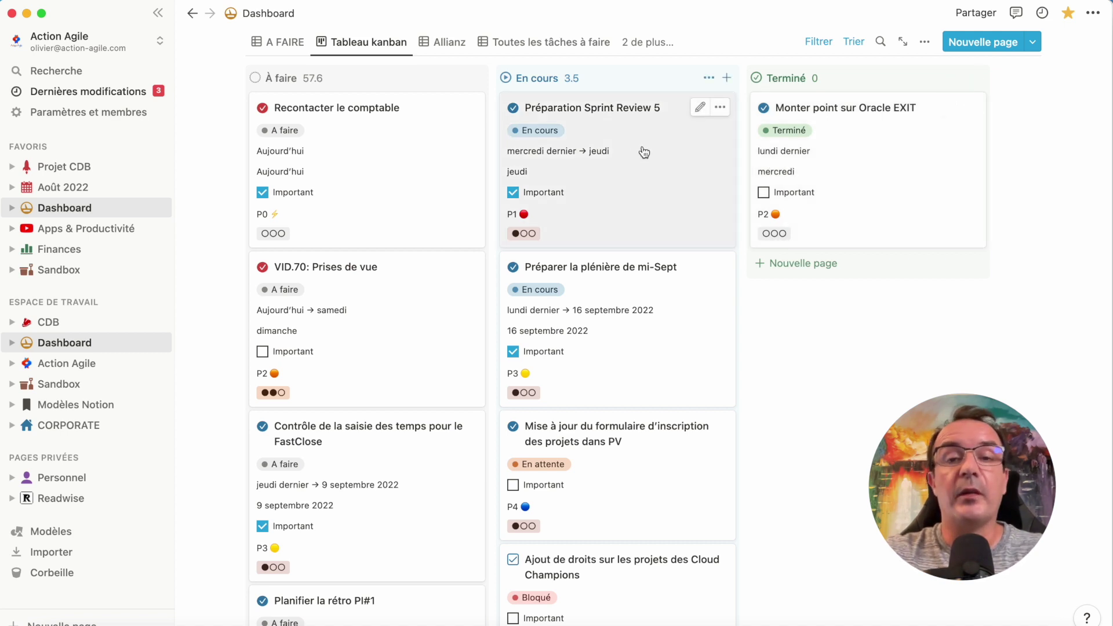
pyautogui.click(543, 132)
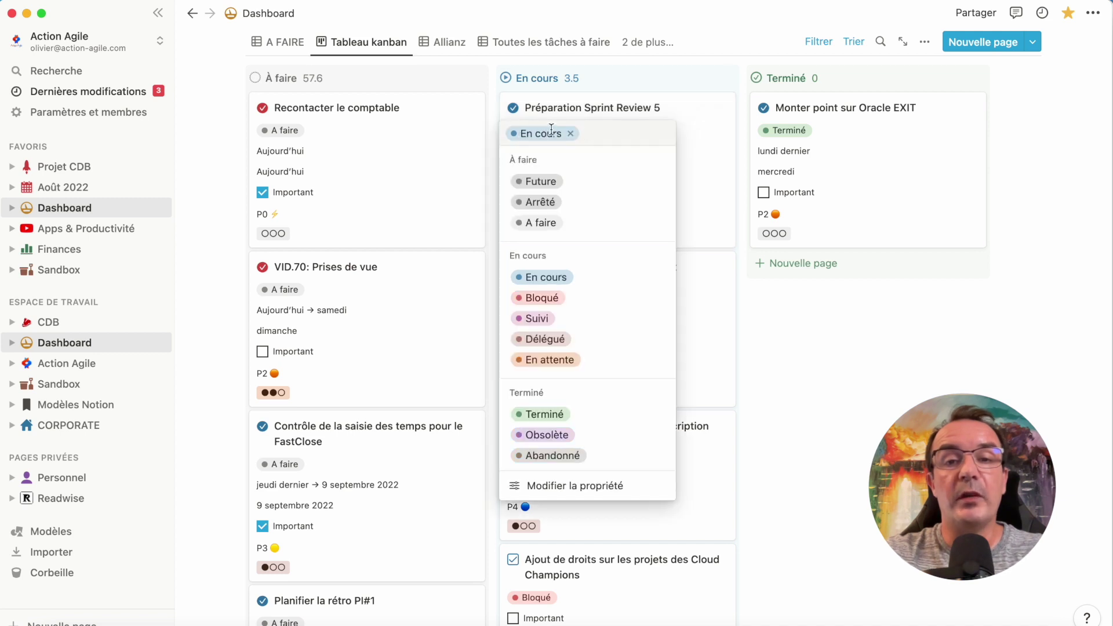
pyautogui.click(461, 120)
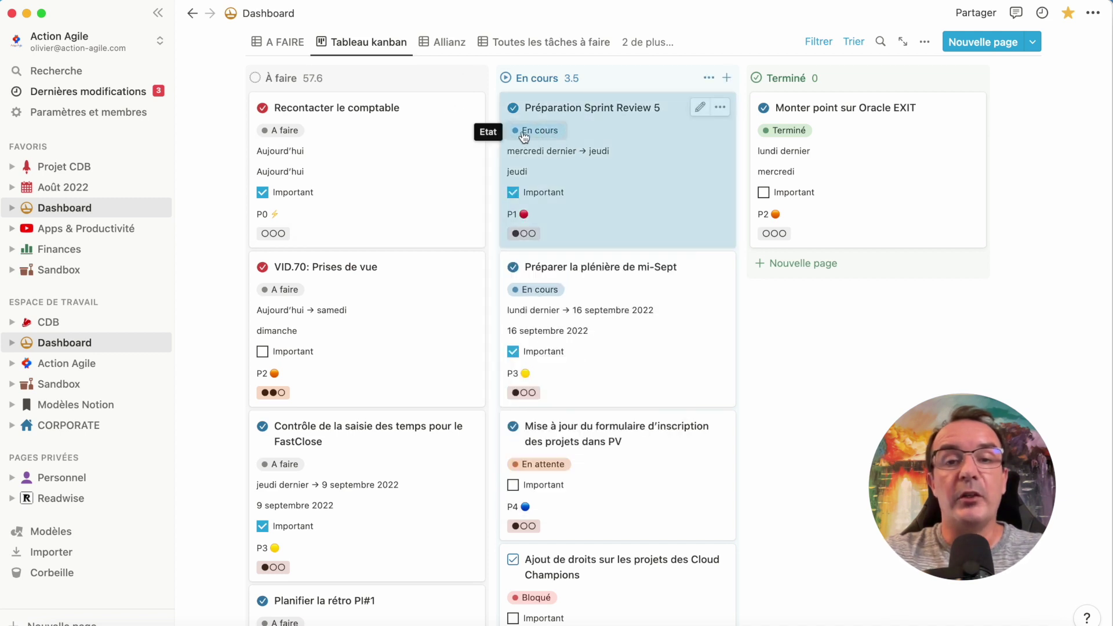
pyautogui.click(550, 151)
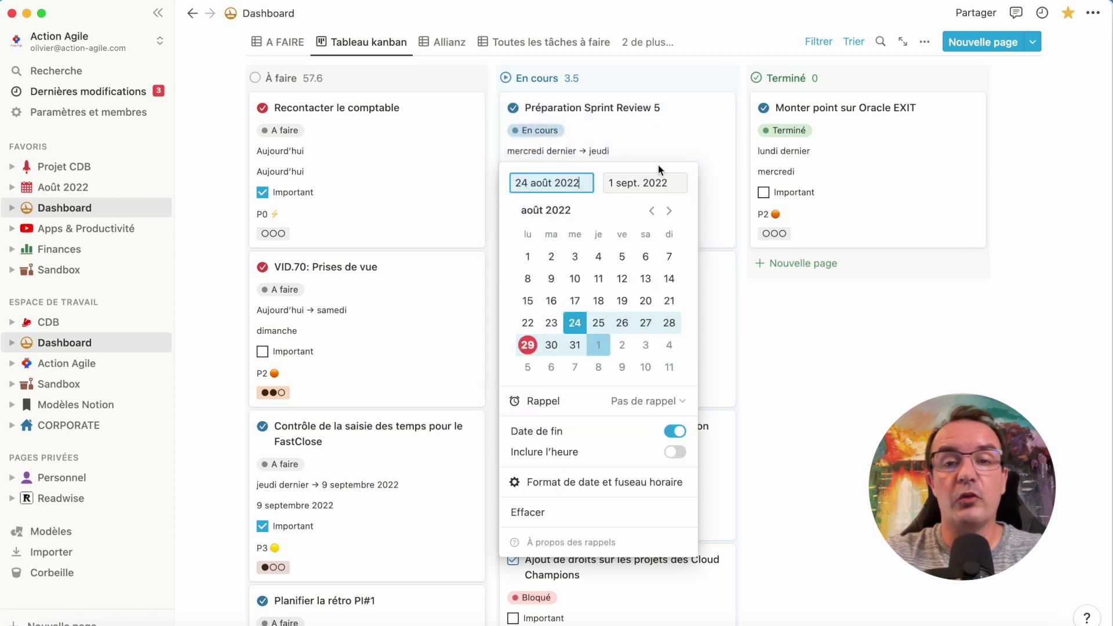
pyautogui.press('Escape')
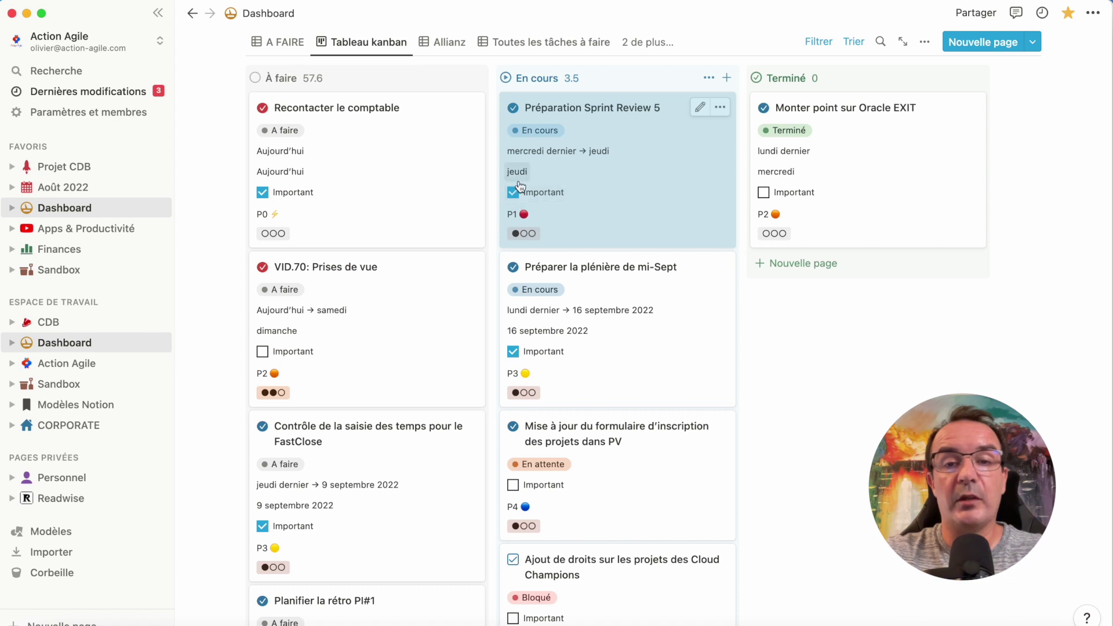
pyautogui.click(522, 215)
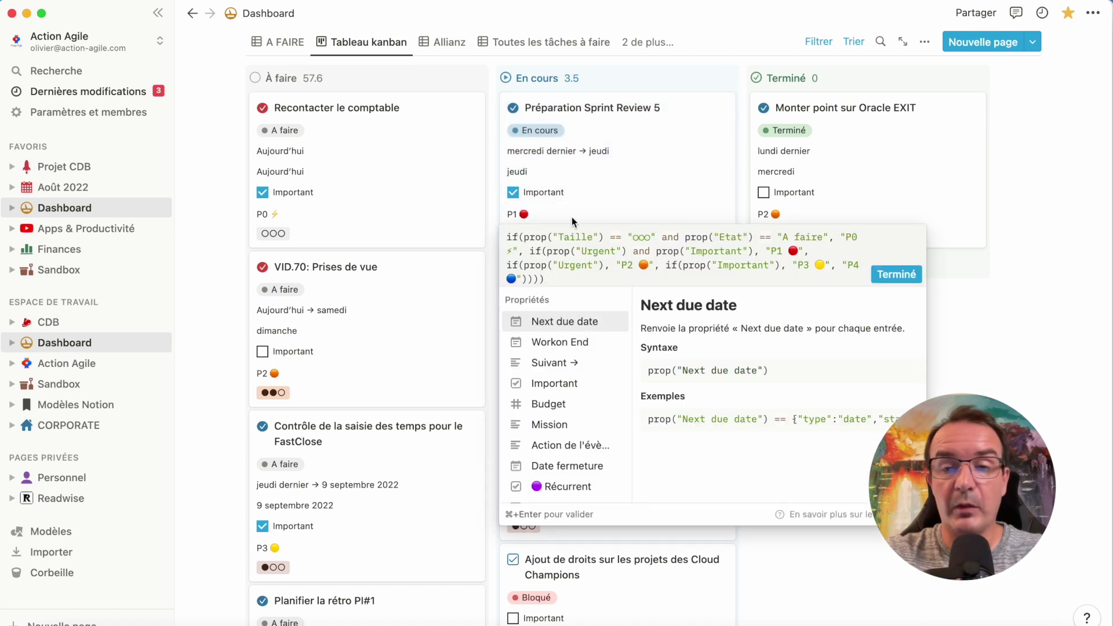
pyautogui.press('Escape')
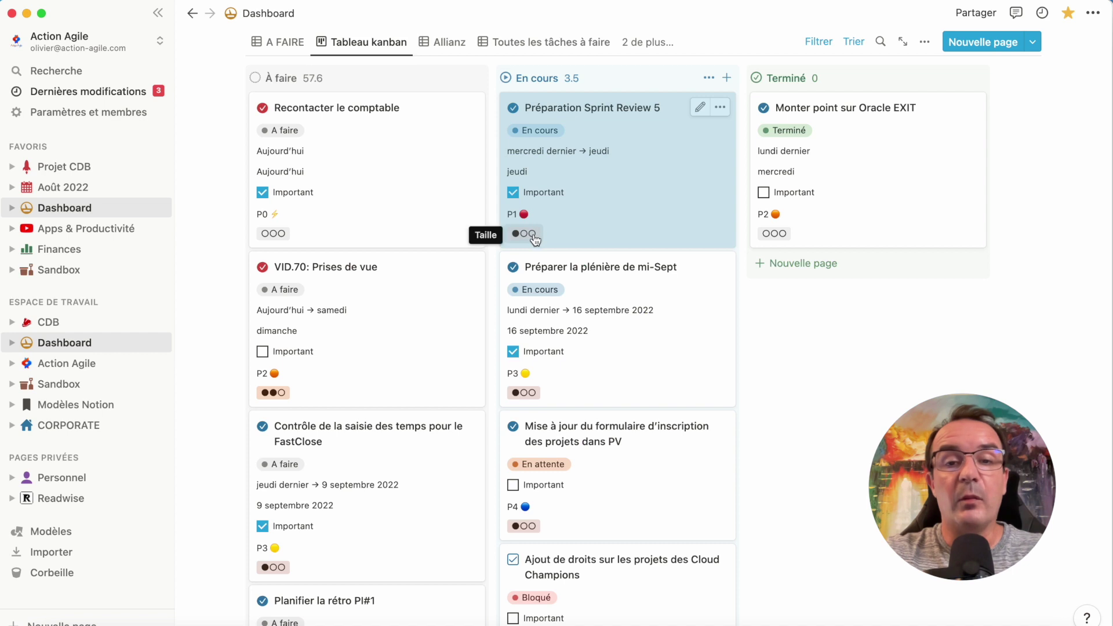
pyautogui.click(534, 235)
pyautogui.press('Escape')
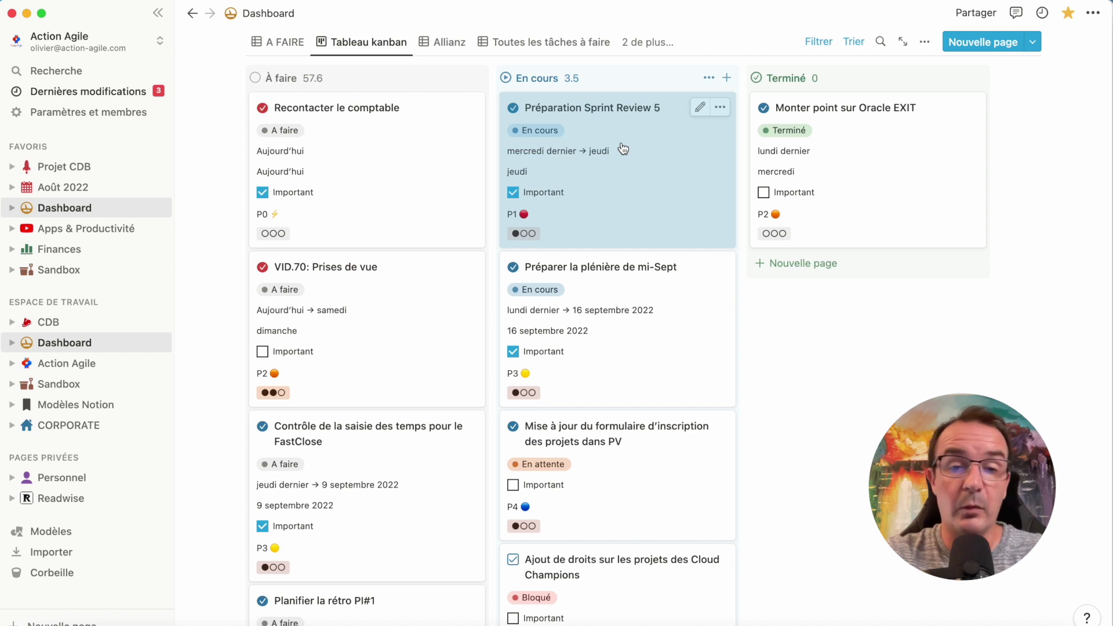
pyautogui.click(645, 110)
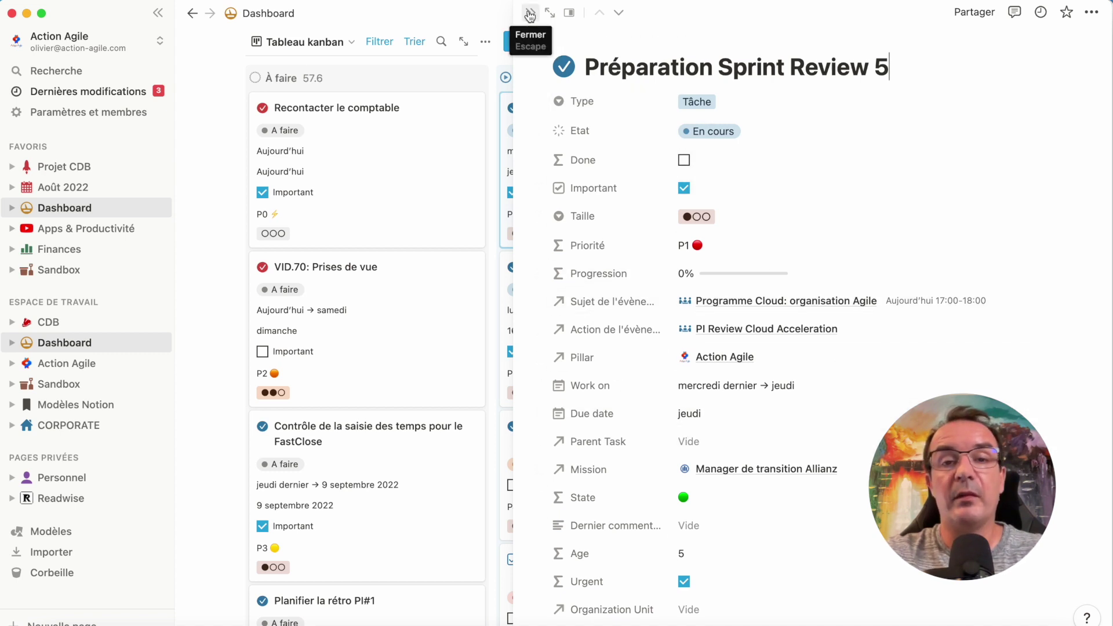
pyautogui.press('Escape')
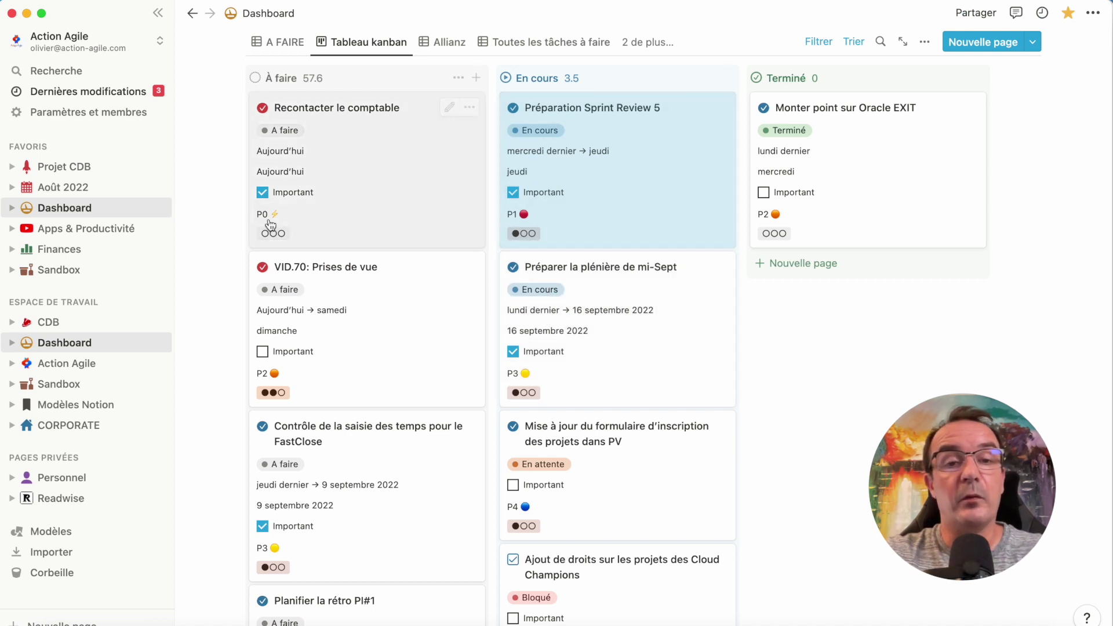
# - Set the Etat of the "Recontacter le comptable" card to Terminé
pyautogui.click(287, 131)
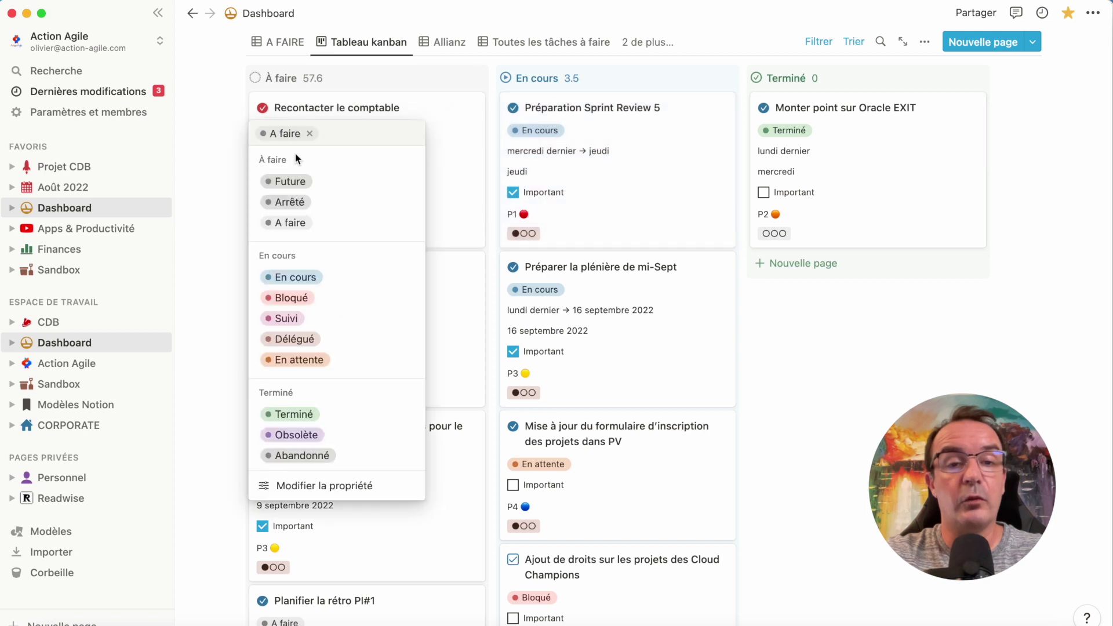
pyautogui.click(294, 414)
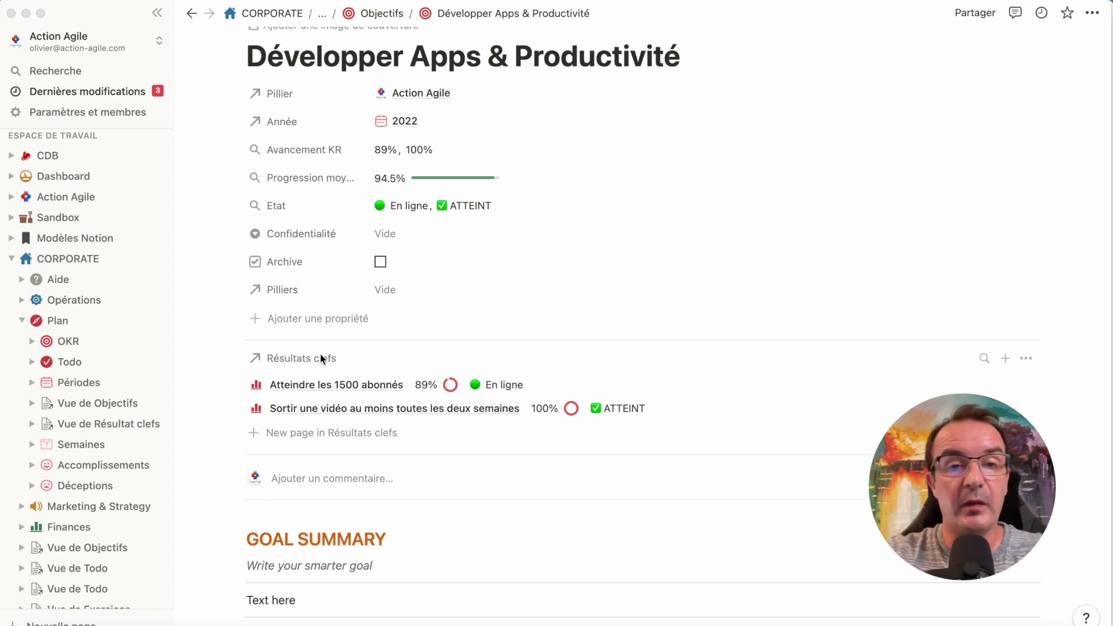
# - Display the Résultats clefs relation as a property and view the page of its "Atteindre les 1500 abonnés" entry
pyautogui.scroll(1, 320, 358)
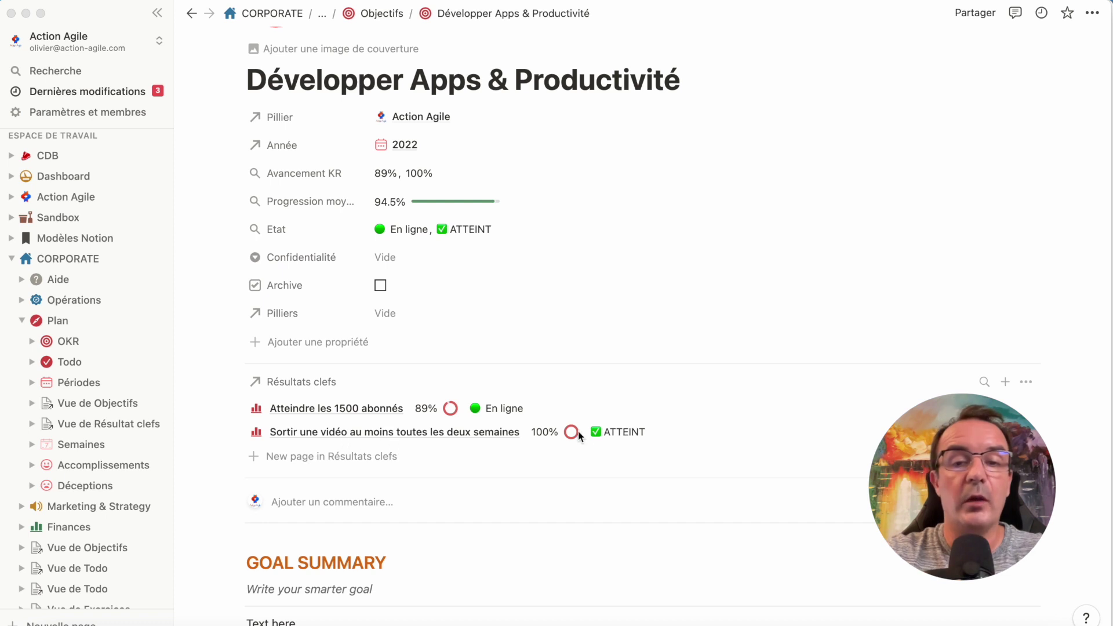
pyautogui.click(204, 374)
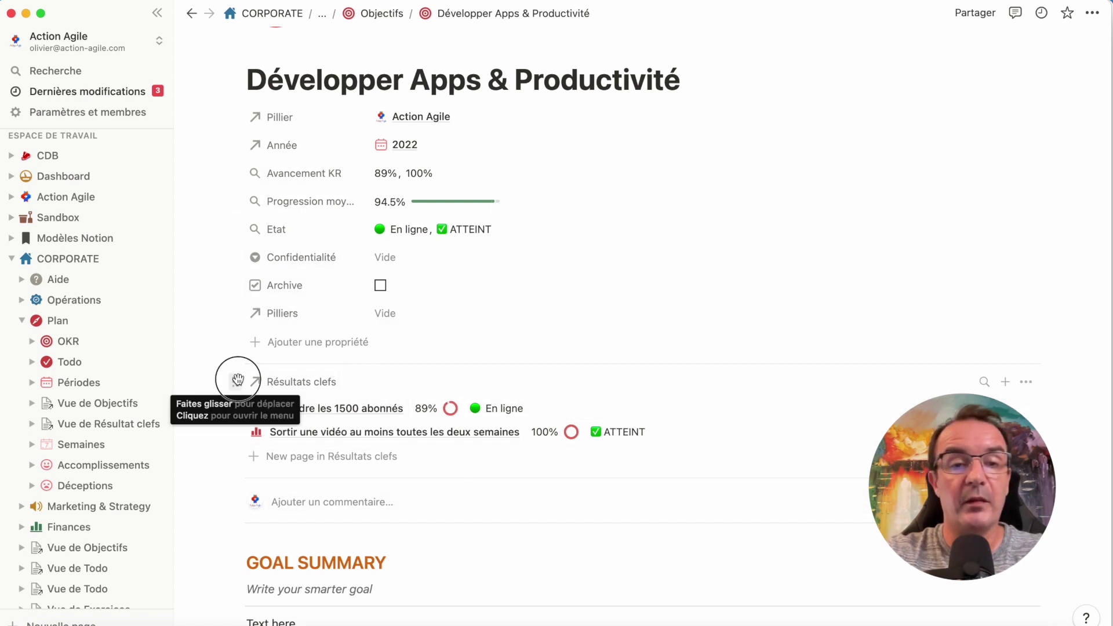
pyautogui.click(238, 380)
pyautogui.moveTo(342, 411)
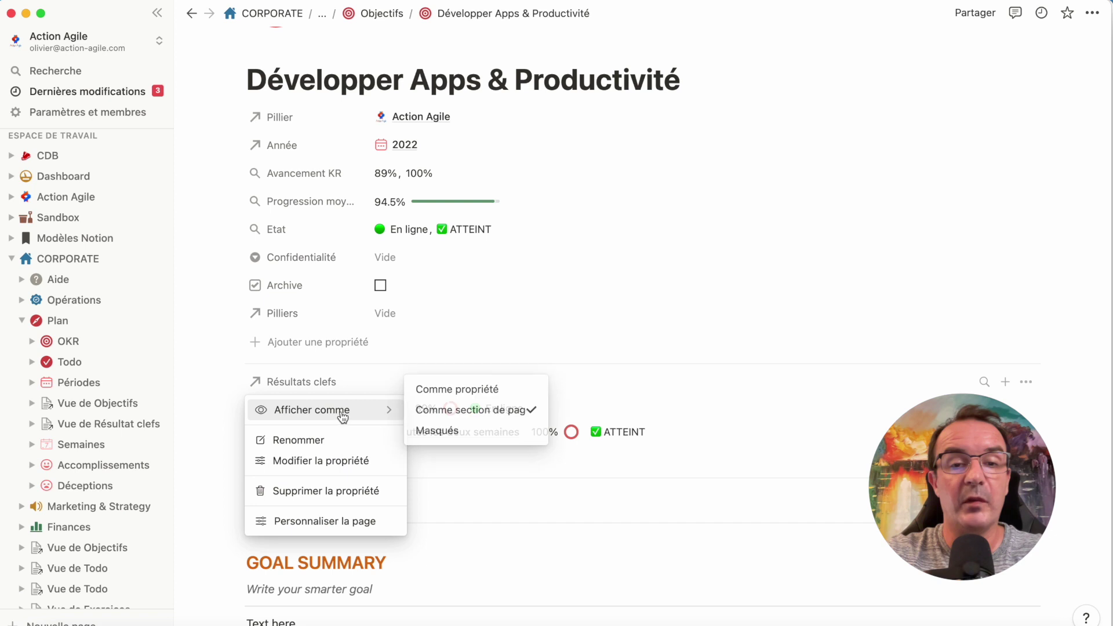
pyautogui.click(444, 395)
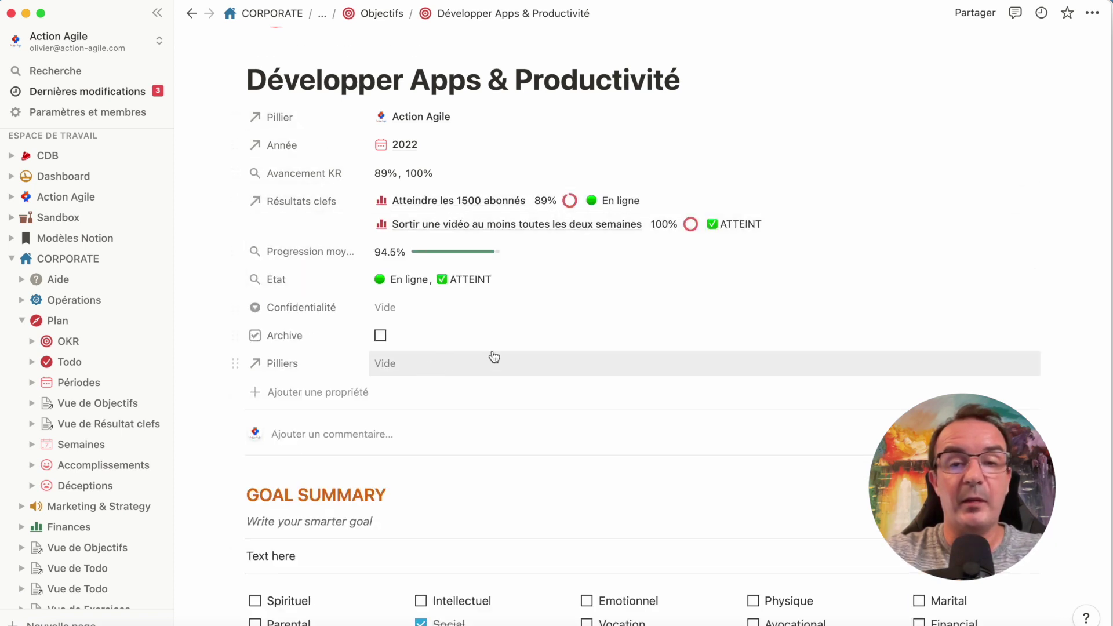
pyautogui.click(611, 204)
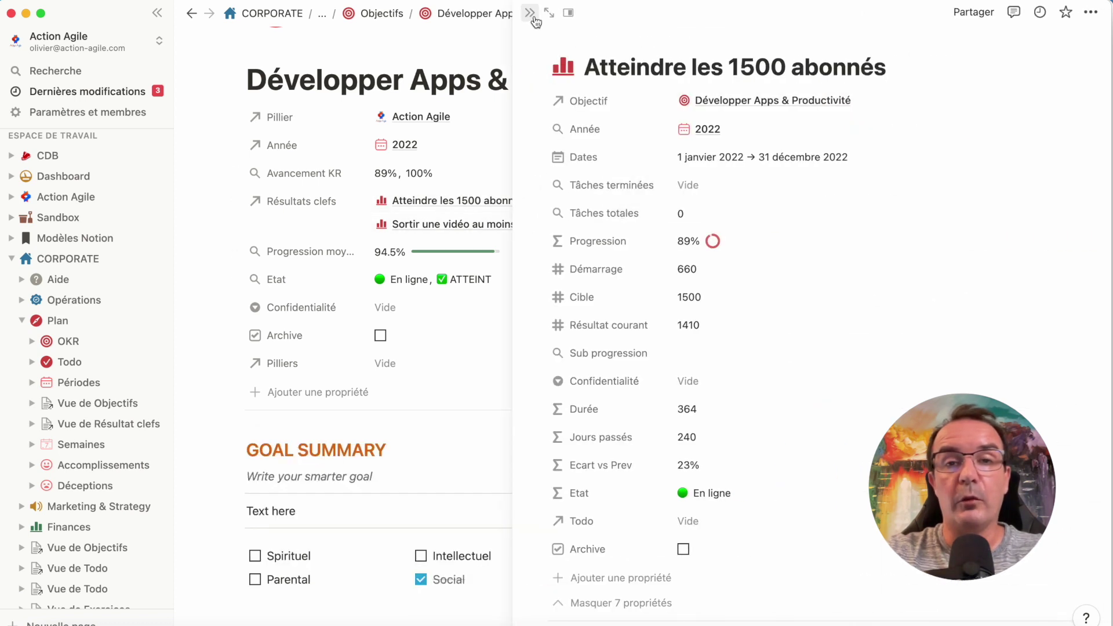
pyautogui.click(533, 19)
# - Display the Résultats clefs relation as a page section
pyautogui.click(236, 201)
pyautogui.moveTo(340, 230)
pyautogui.click(473, 231)
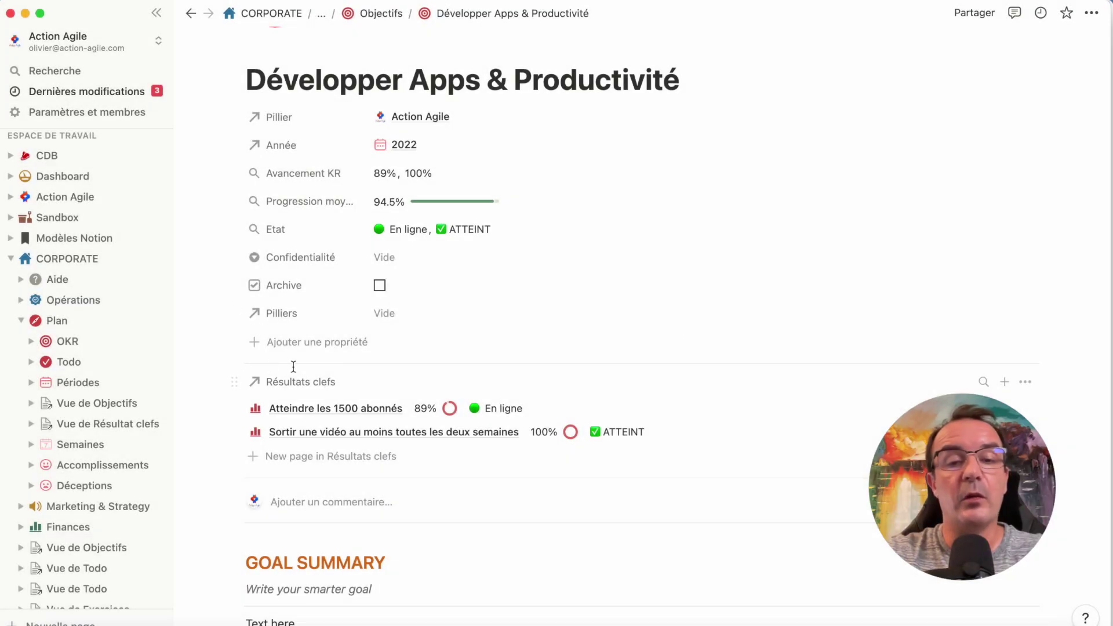
# - Examine the Etat formula, the progression, the title and the full page of the "Atteindre les 1500 abonnés" key result
pyautogui.click(489, 409)
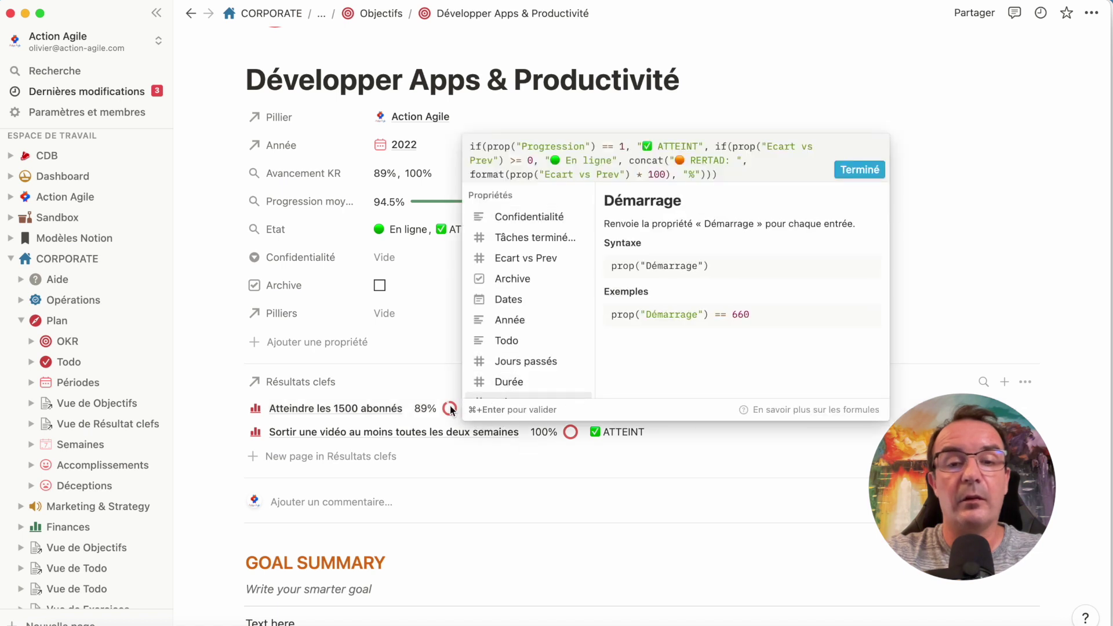
pyautogui.click(427, 409)
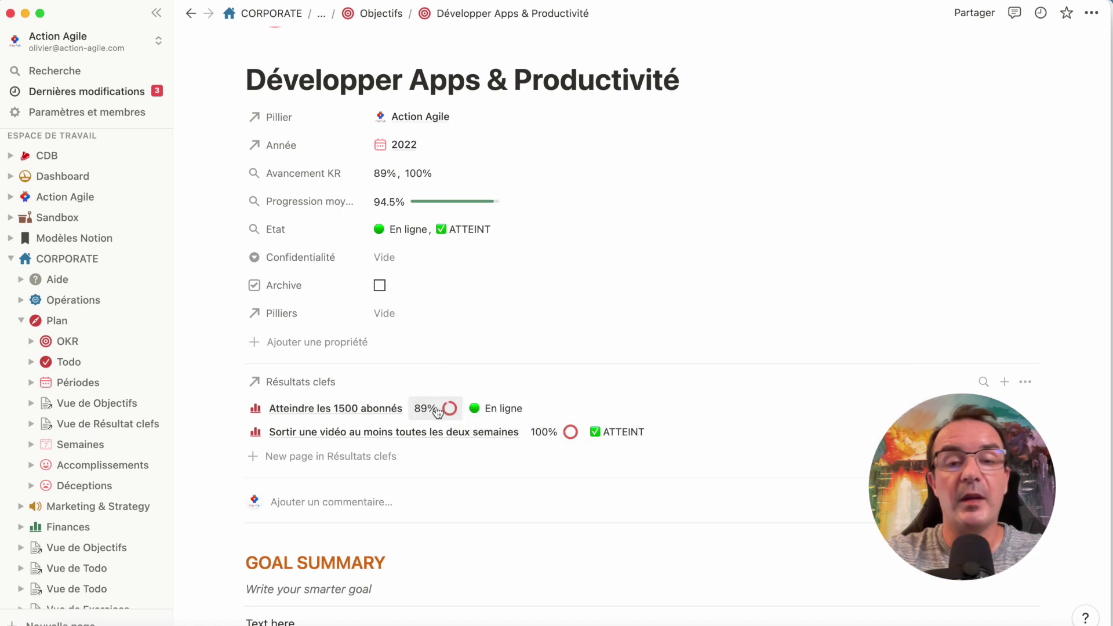
pyautogui.click(427, 408)
pyautogui.click(356, 393)
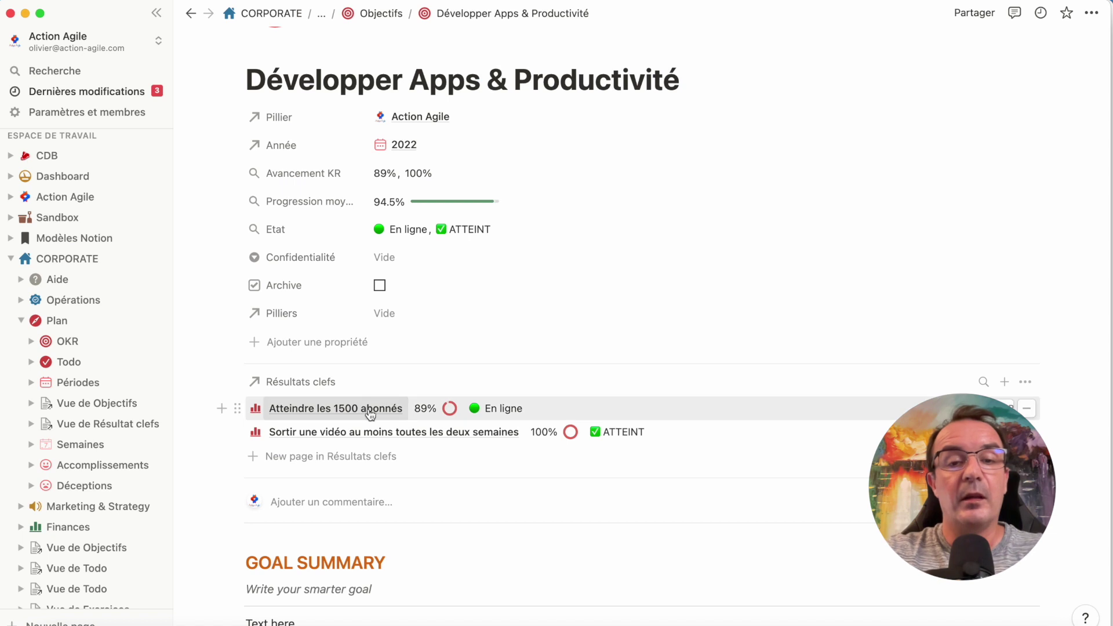
pyautogui.doubleClick(351, 410)
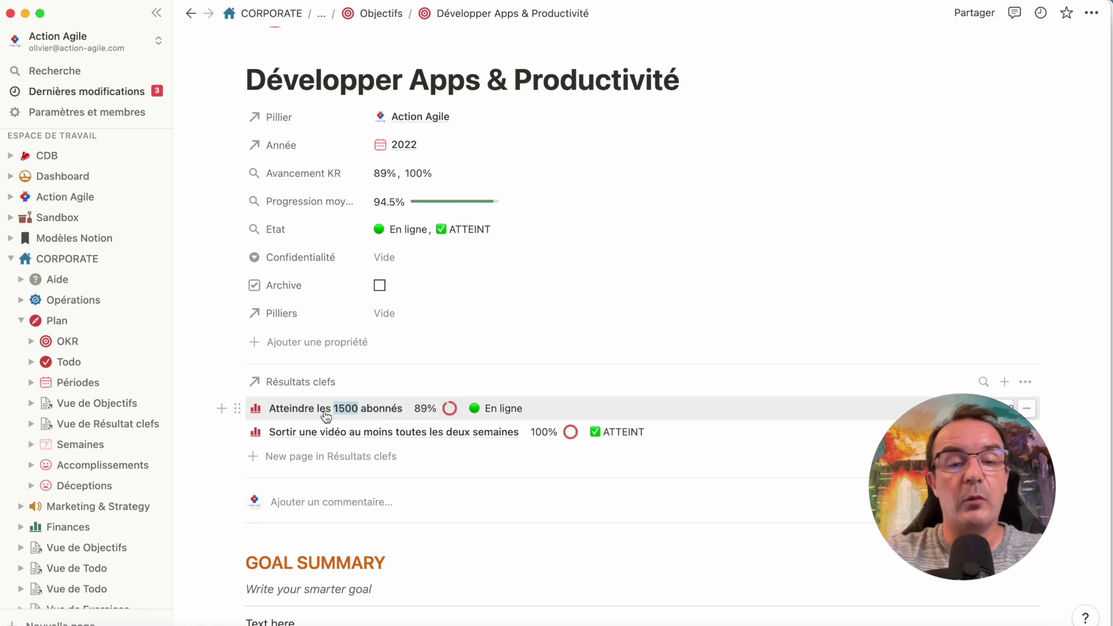
pyautogui.click(207, 408)
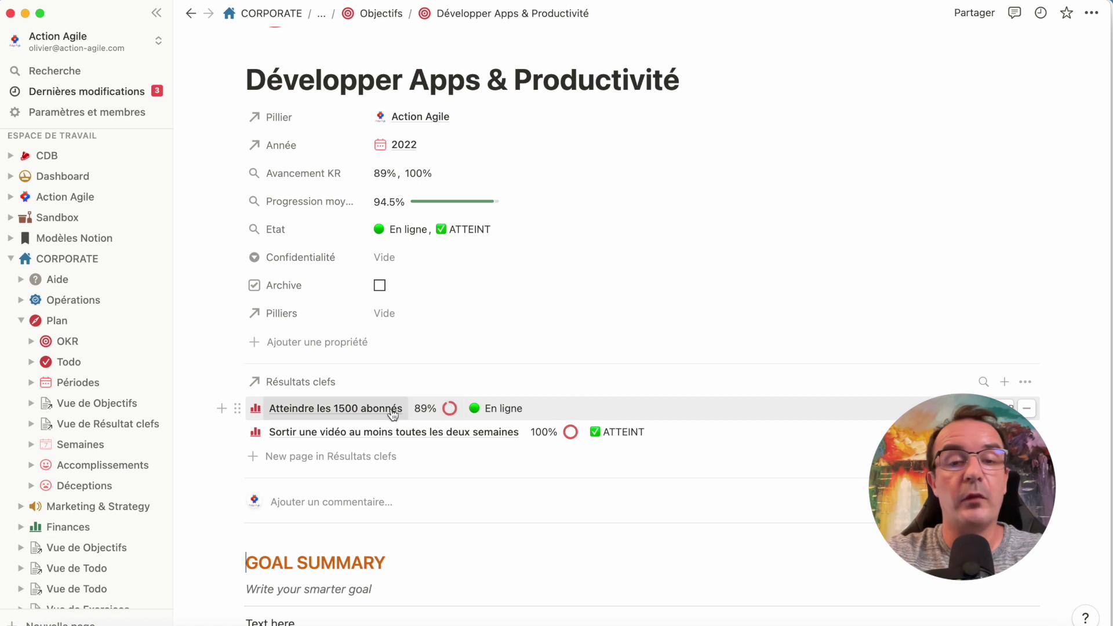
pyautogui.click(436, 409)
pyautogui.click(209, 414)
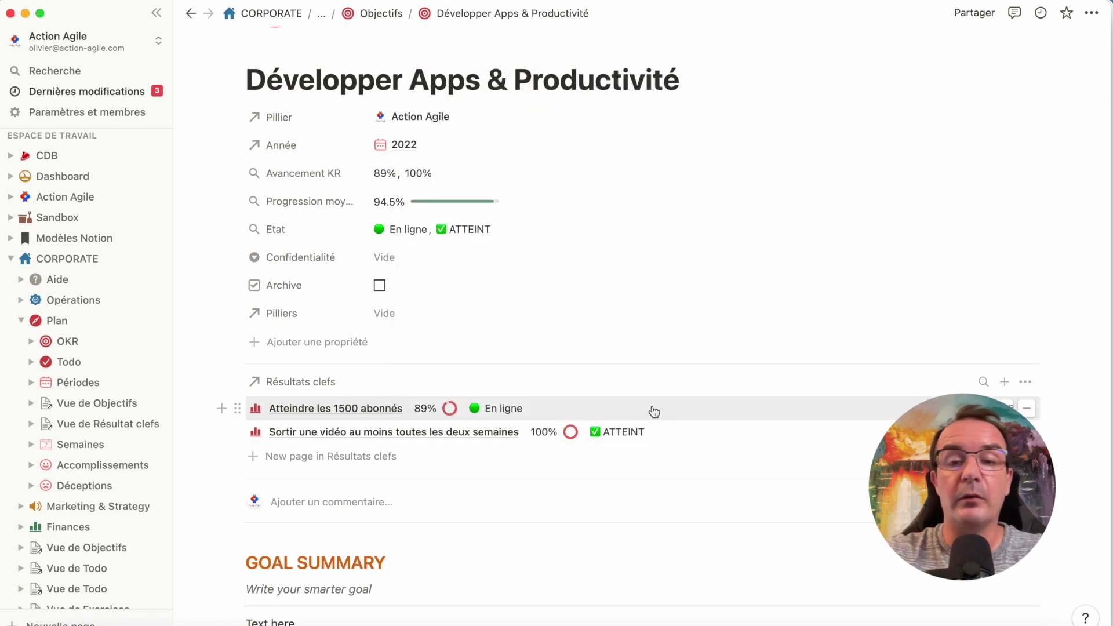
pyautogui.click(701, 415)
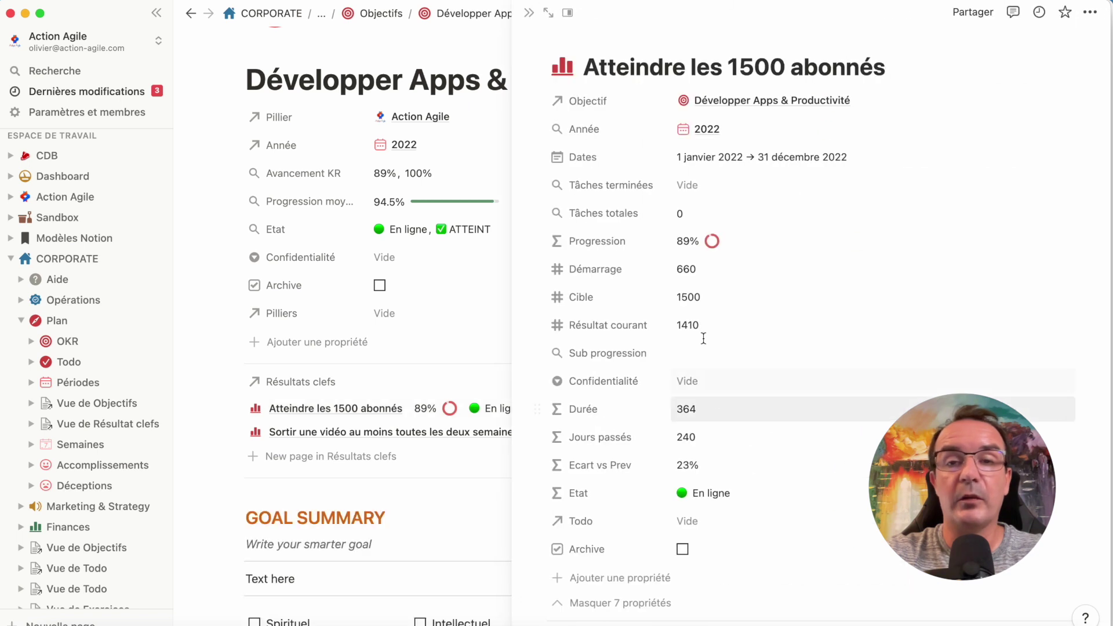
pyautogui.click(529, 22)
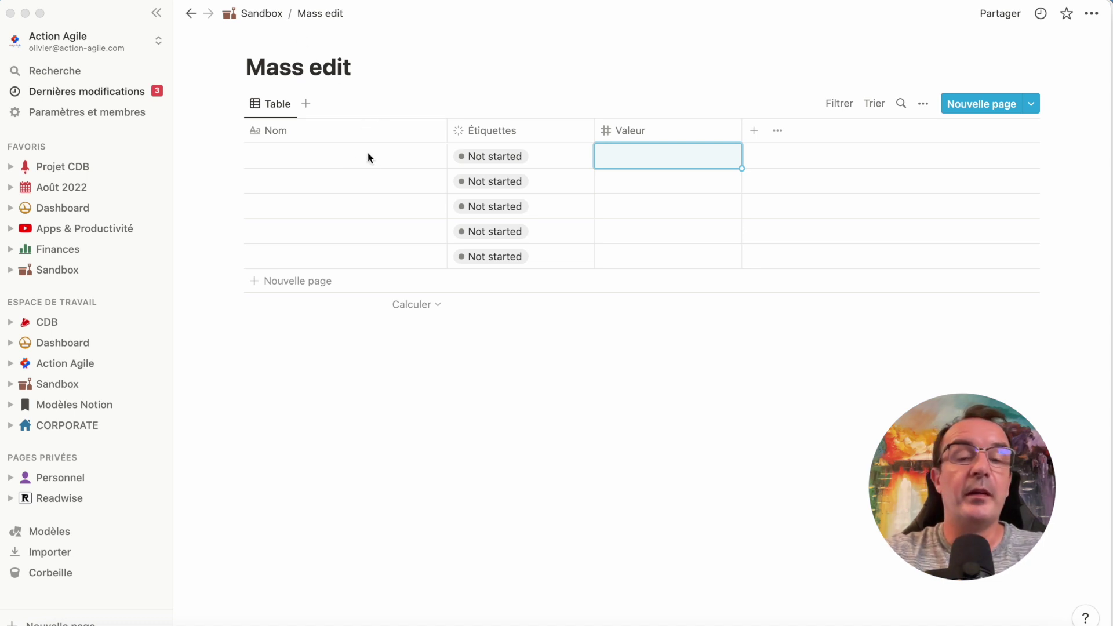
# - Name the five empty rows of the Mass edit table Test 1, Test 3, Test 4, Test 5 and Test 6
pyautogui.click(348, 155)
pyautogui.write('Test 1')
pyautogui.press('Return')
pyautogui.write('Test')
pyautogui.press('Return')
pyautogui.write('Test 4')
pyautogui.press('Return')
pyautogui.write('Test 5')
pyautogui.press('Return')
pyautogui.write('Test 6')
pyautogui.press('Return')
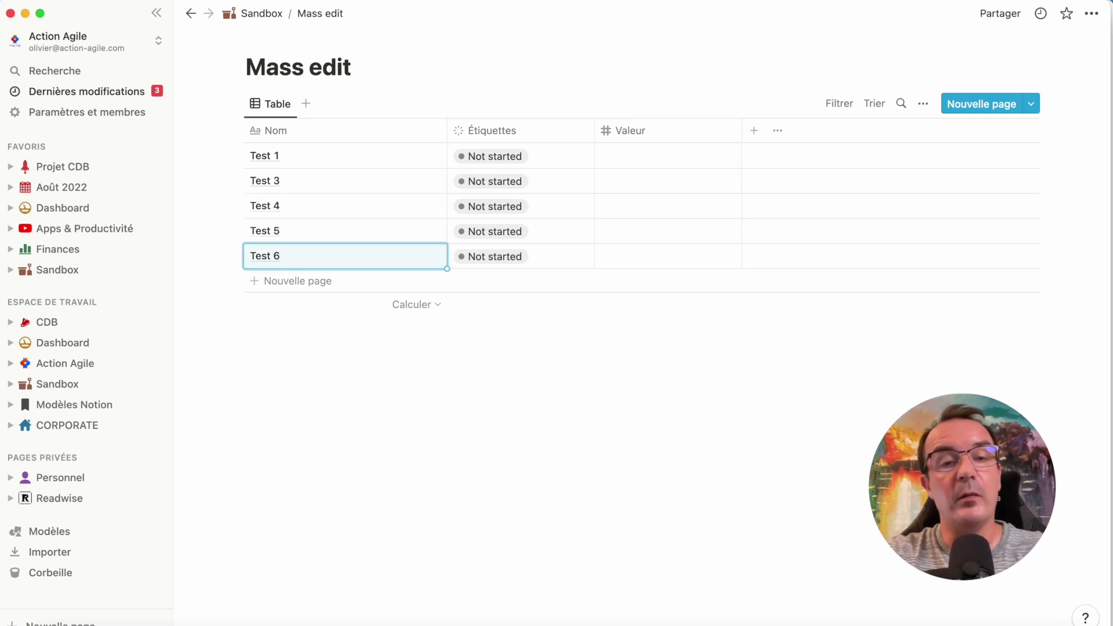
# - Add two more rows to the end of the Mass edit table, named Test 7 and Test 8
pyautogui.click(297, 280)
pyautogui.write('Test 7')
pyautogui.press('Return')
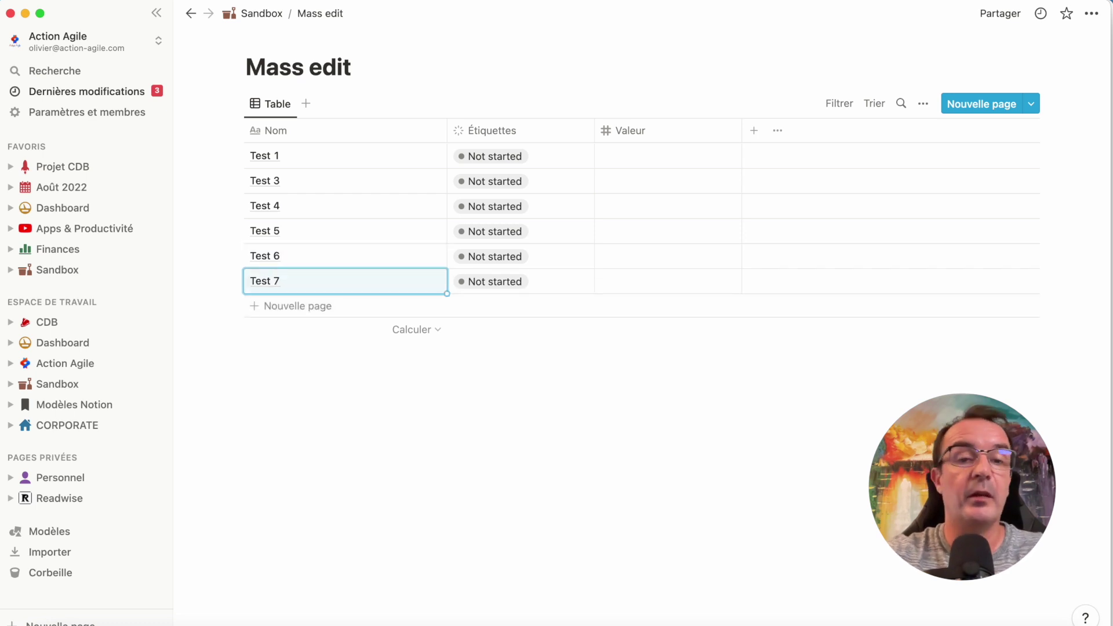
pyautogui.click(329, 314)
pyautogui.write('Te')
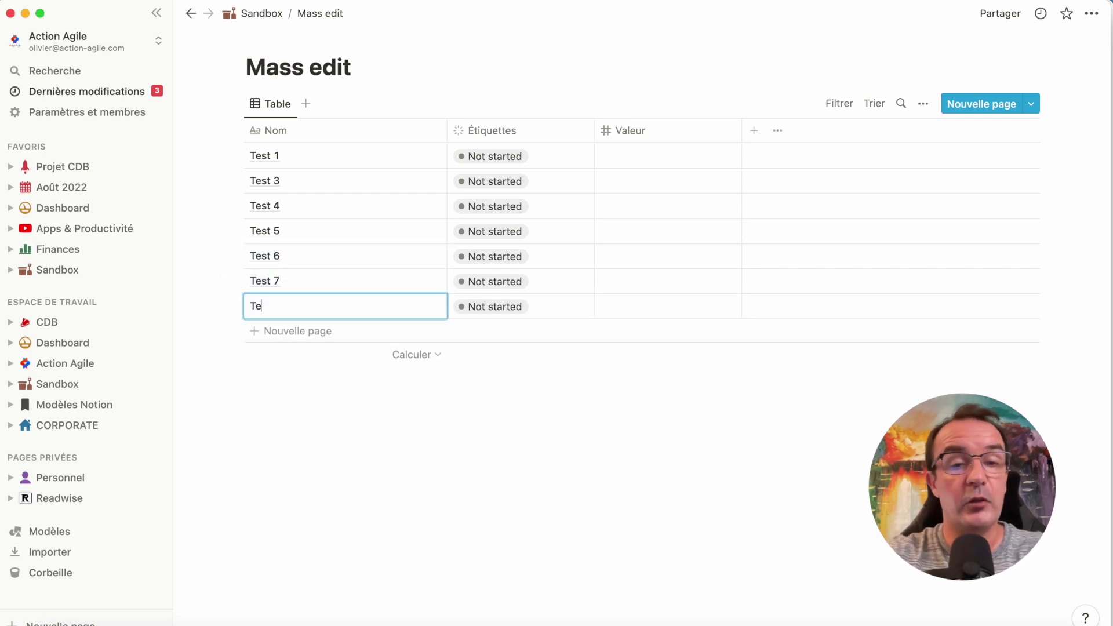
pyautogui.write('st 8')
pyautogui.press('Return')
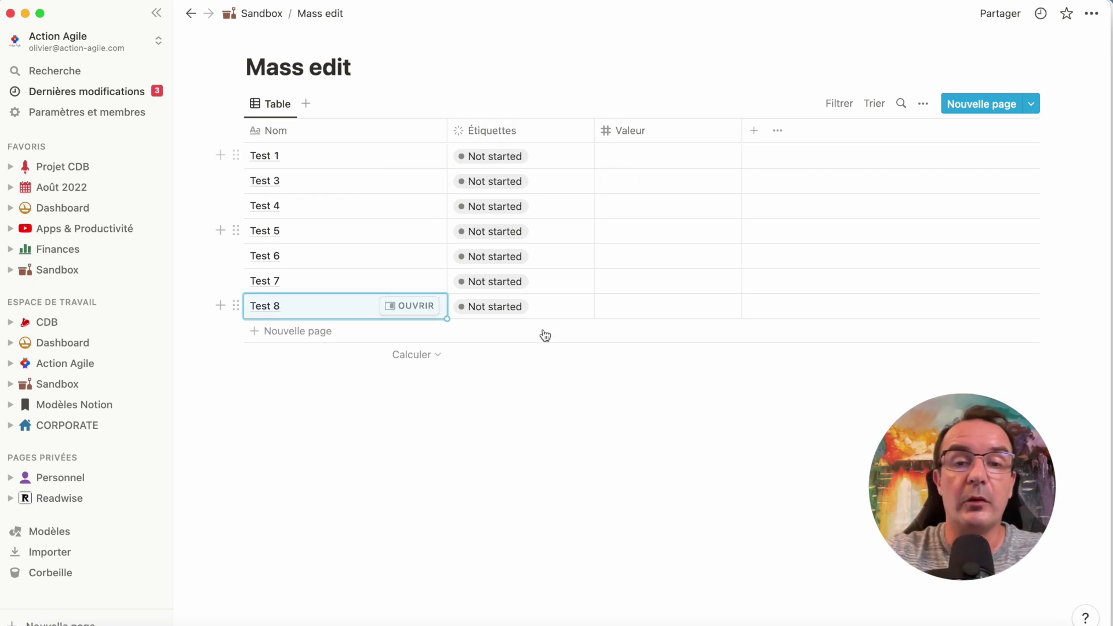
# - Rename the Étiquettes property to Etat
pyautogui.click(509, 129)
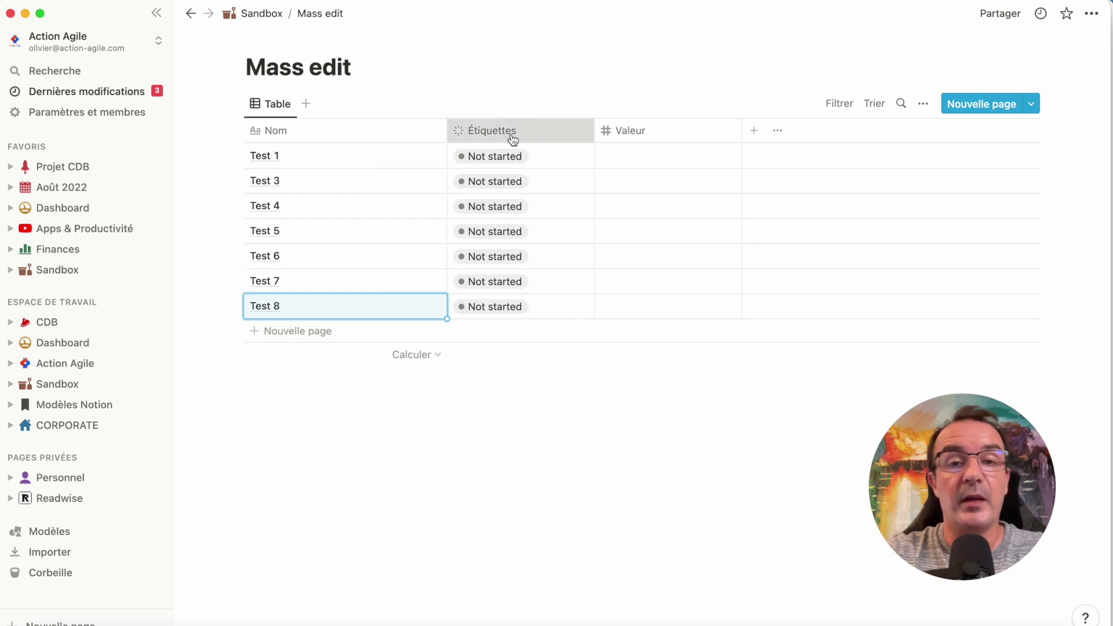
pyautogui.doubleClick(495, 155)
pyautogui.write('E')
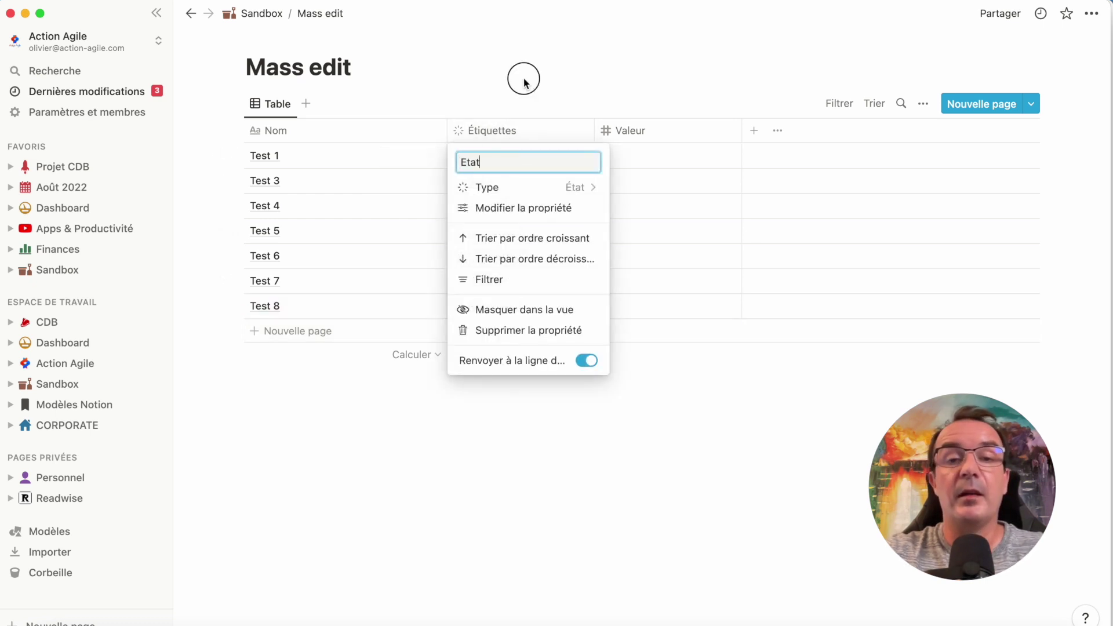
pyautogui.write('tat')
pyautogui.press('Return')
# - Set the Etat of Test 1 and Test 3 to In progress and fill that value down through Test 8
pyautogui.click(538, 159)
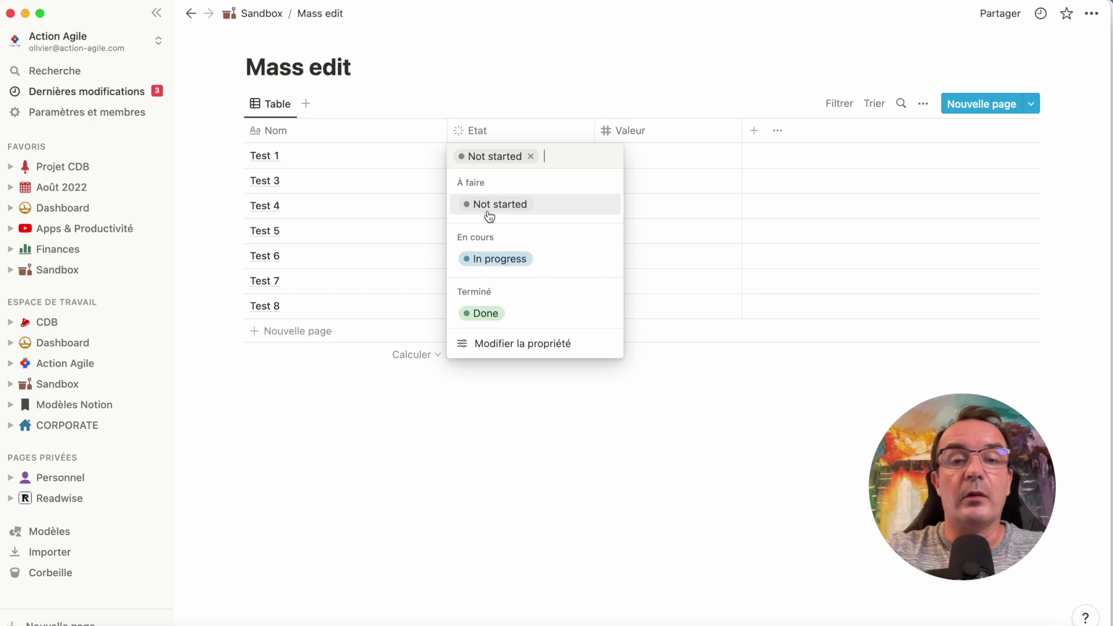
pyautogui.press('Escape')
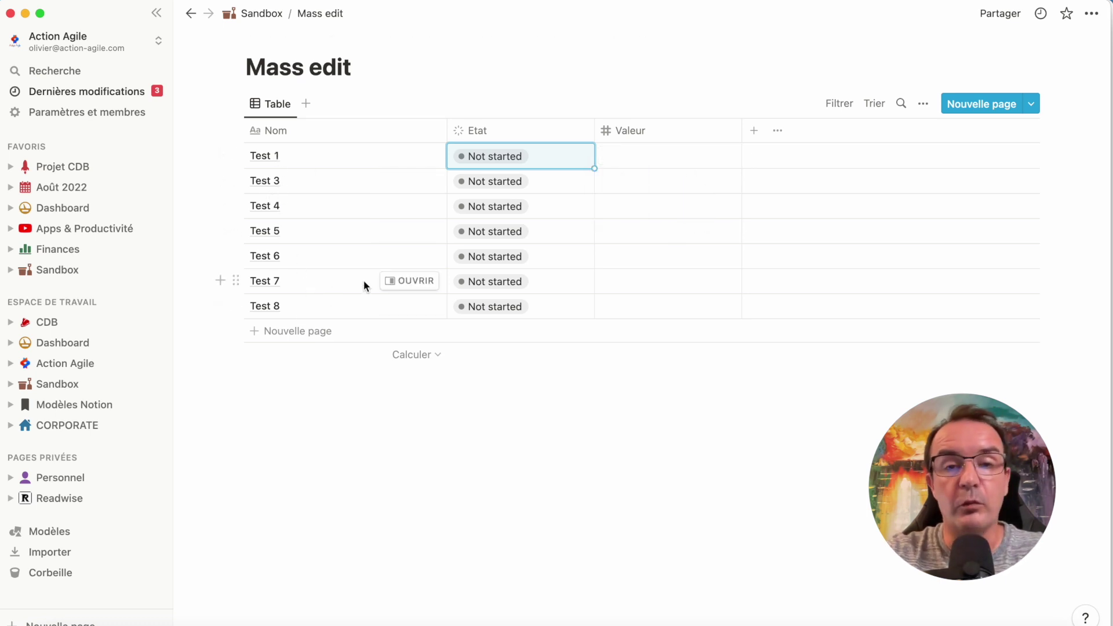
pyautogui.click(537, 154)
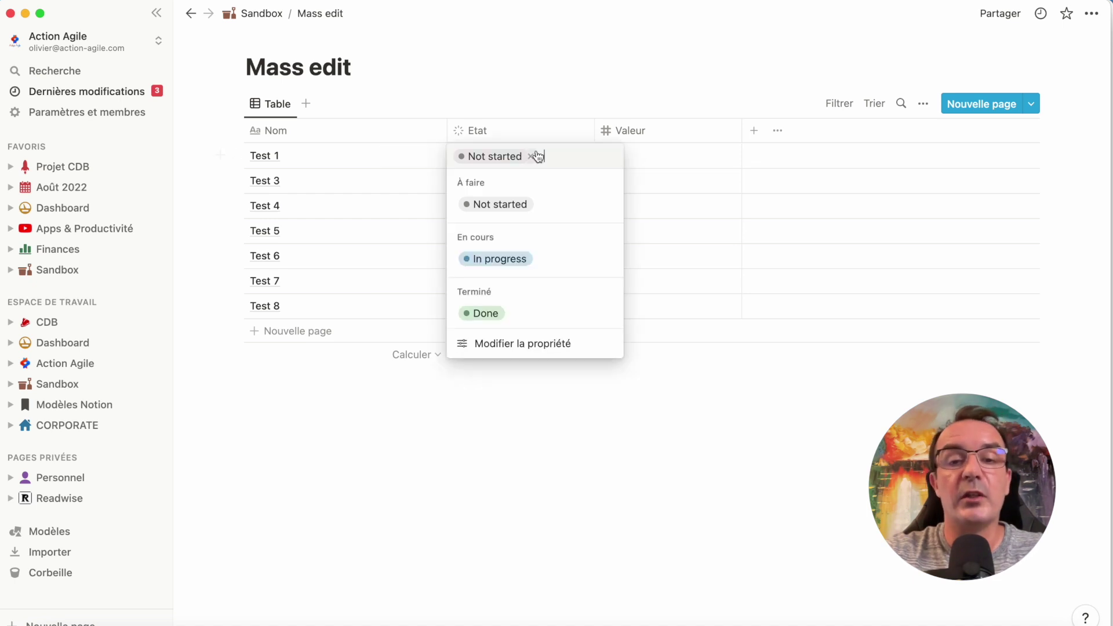
pyautogui.click(507, 257)
pyautogui.click(534, 182)
pyautogui.click(504, 284)
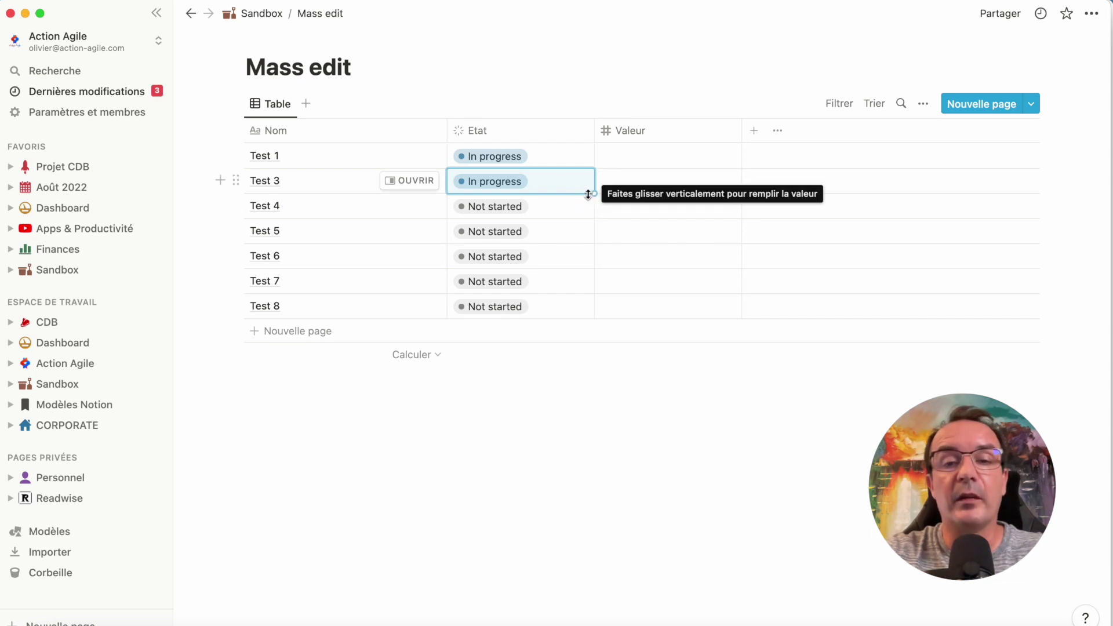
pyautogui.moveTo(591, 196); pyautogui.dragTo(577, 307)
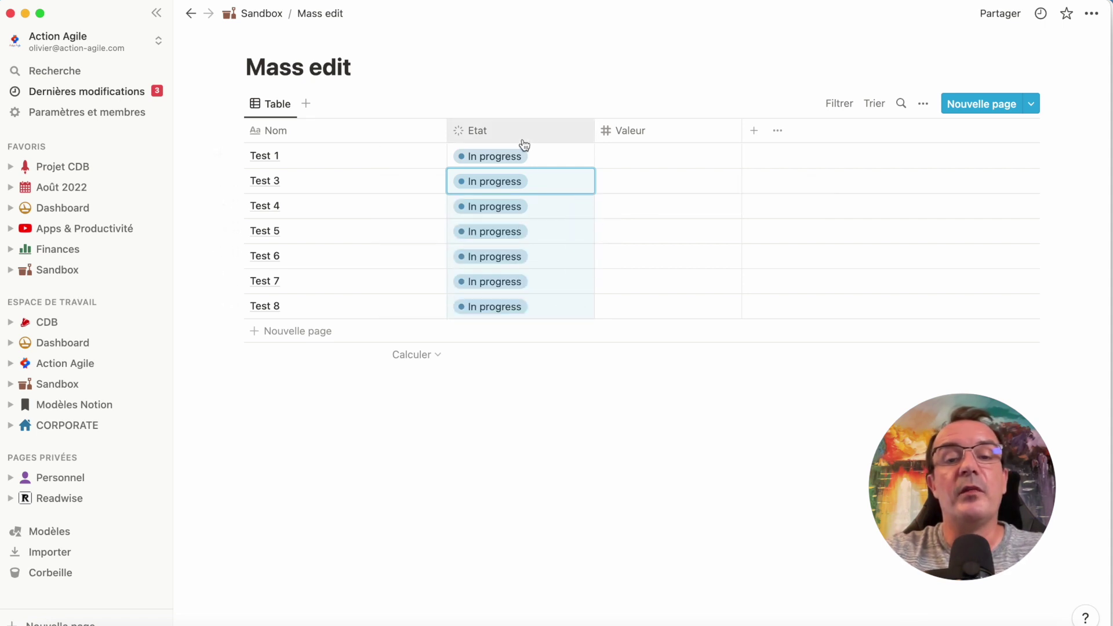
# - Enter 1 as the Valeur of Test 1 and fill it down through Test 8
pyautogui.click(633, 157)
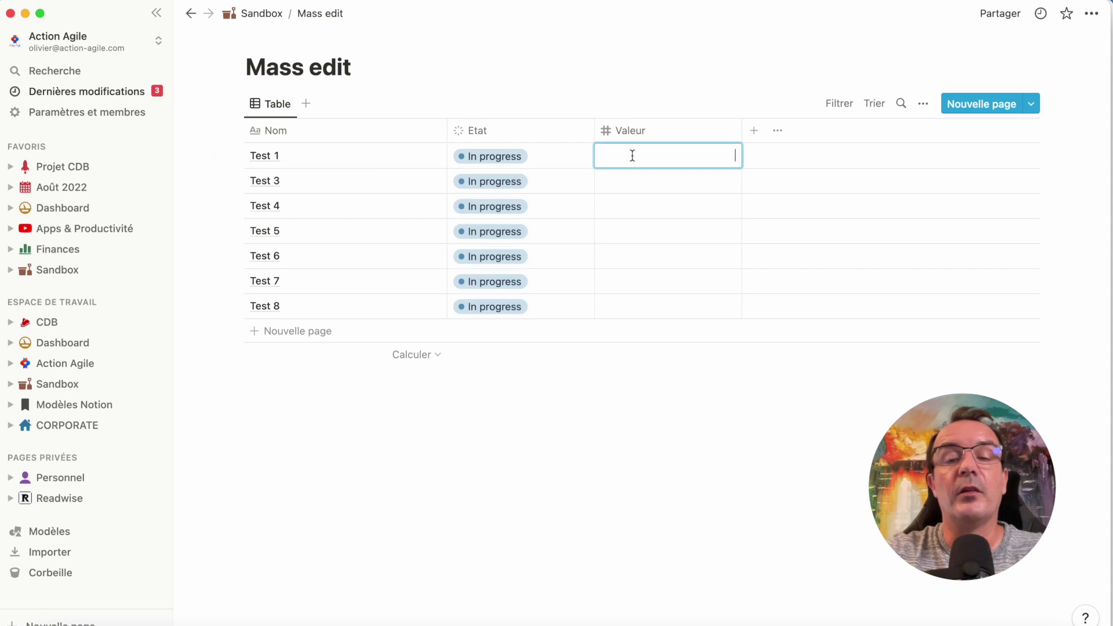
pyautogui.write('1')
pyautogui.press('Return')
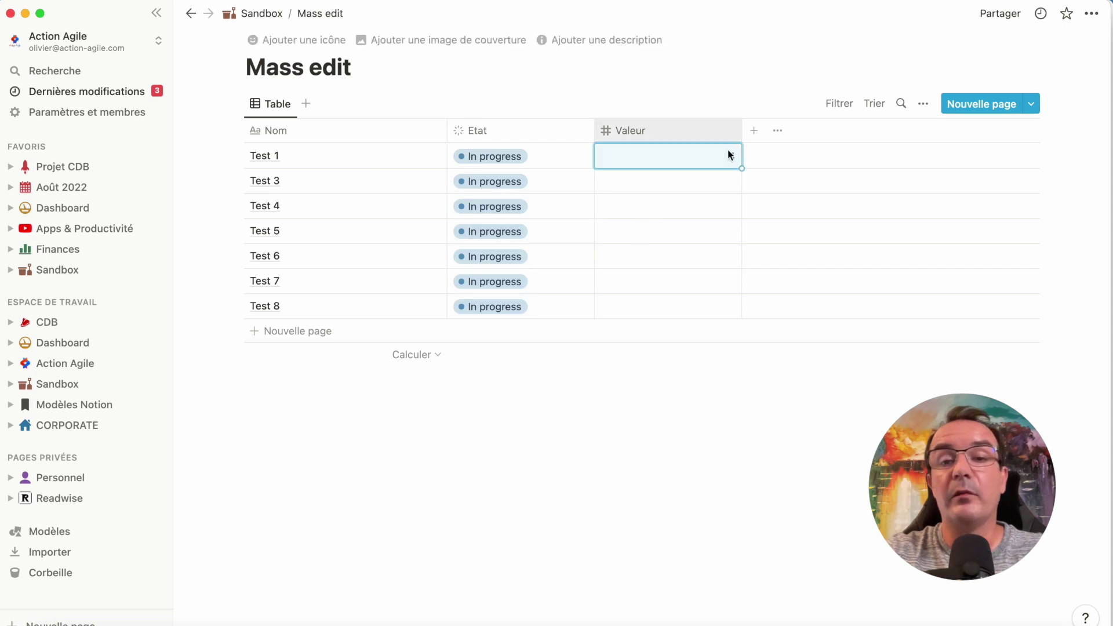
pyautogui.moveTo(742, 168); pyautogui.dragTo(735, 325)
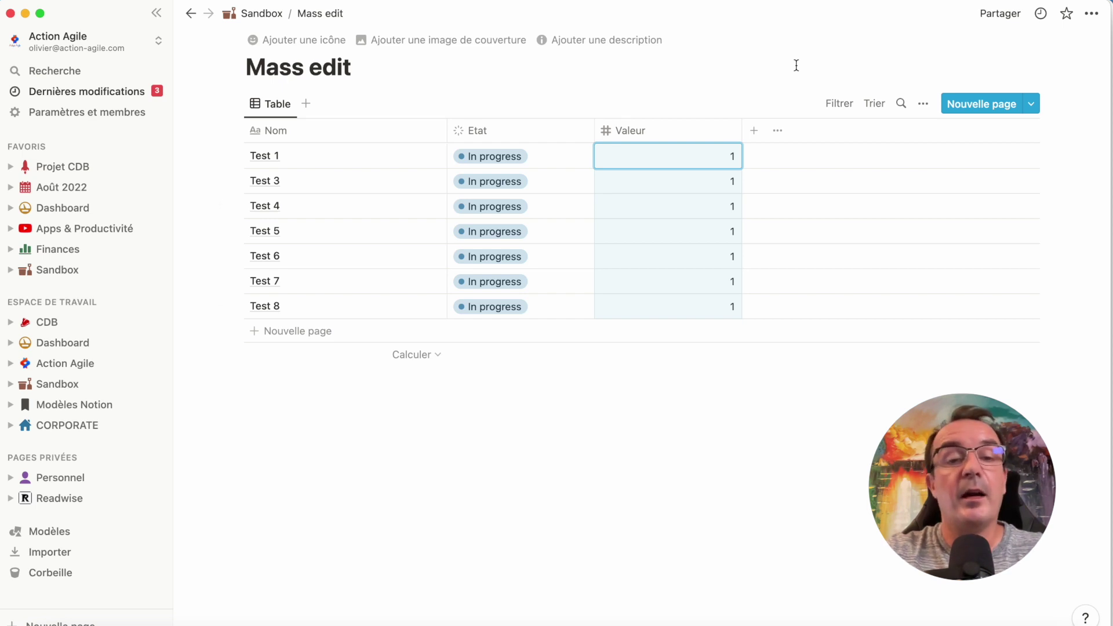
pyautogui.press('super+z')
pyautogui.press('super+z')
pyautogui.press('super+z')
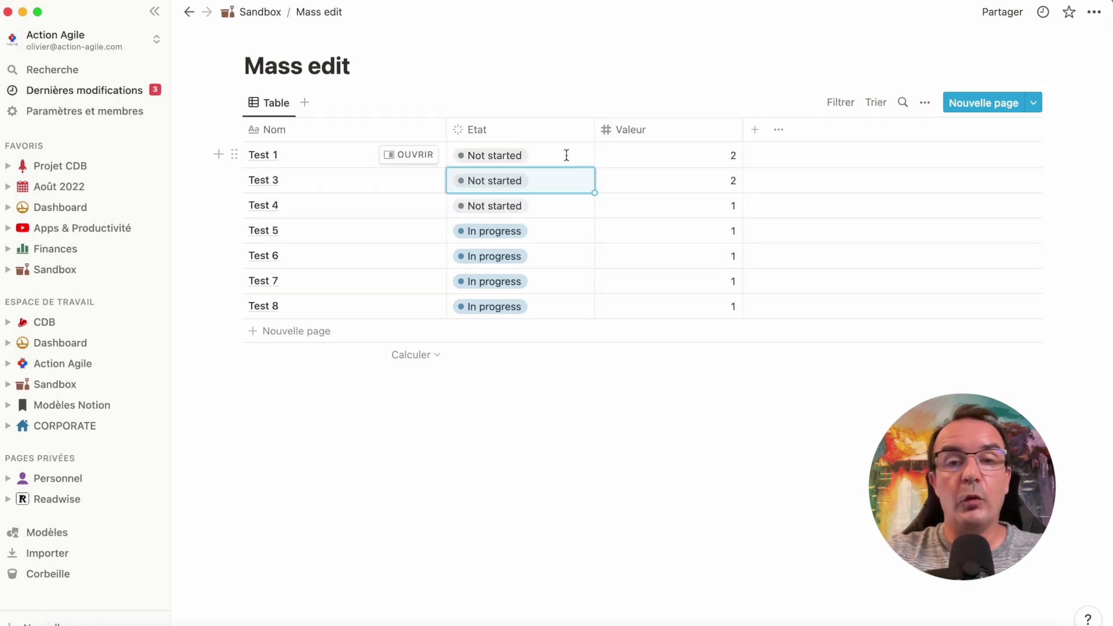
# - Select the Etat cells from Test 1 through Test 8 and fill them down with Test 1's Not started value
pyautogui.click(531, 156)
pyautogui.click(569, 75)
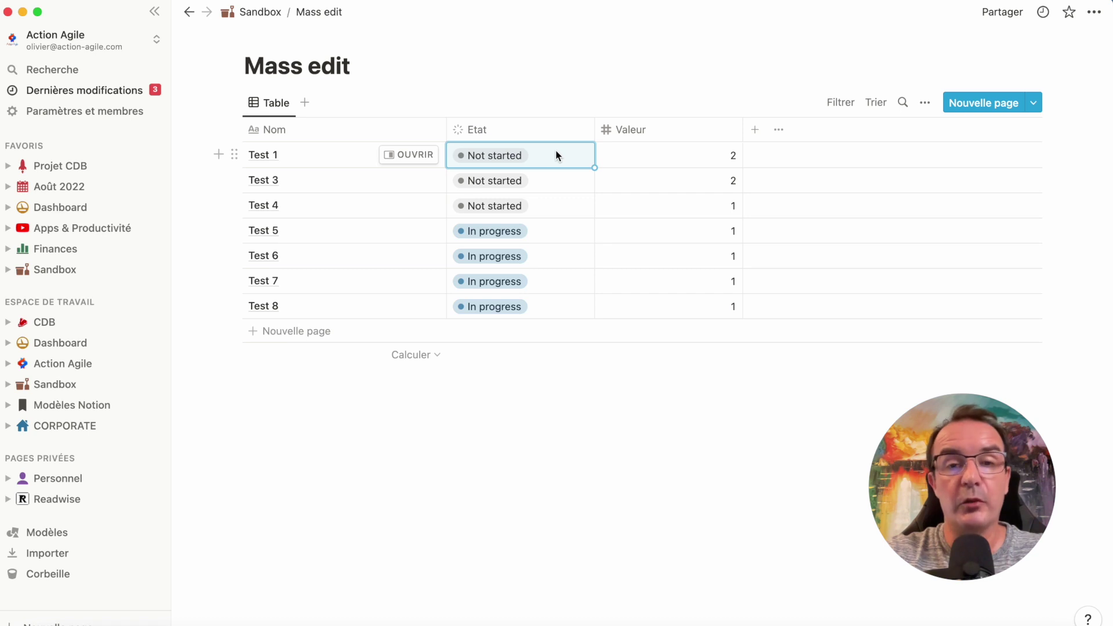
pyautogui.hotkey('shift', 'Down')
pyautogui.hotkey('shift', 'Down')
pyautogui.hotkey('shift', 'Down')
pyautogui.hotkey('shift', 'Down')
pyautogui.hotkey('shift', 'Down')
pyautogui.hotkey('shift', 'Down')
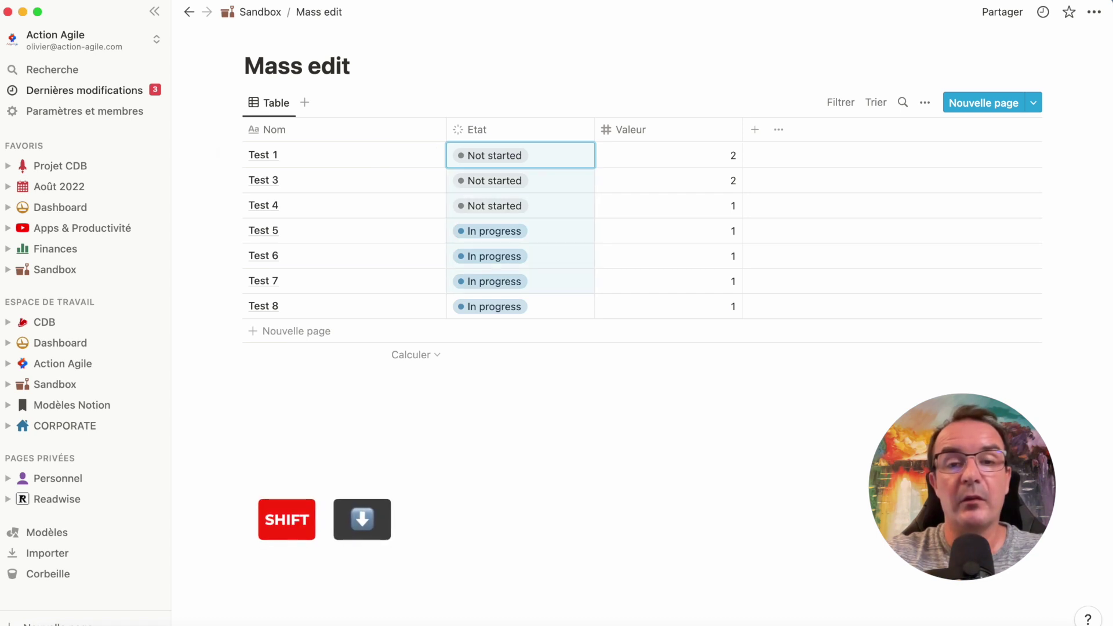
pyautogui.press('super+d')
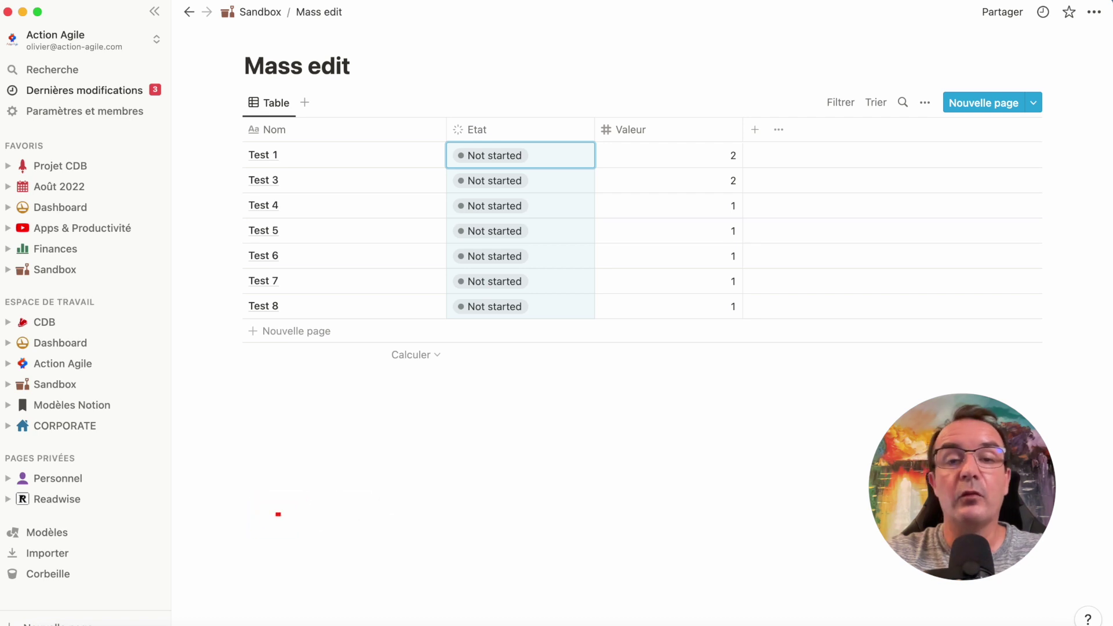
# - Set only the Etat of Test 1 to In progress
pyautogui.click(522, 160)
pyautogui.click(526, 160)
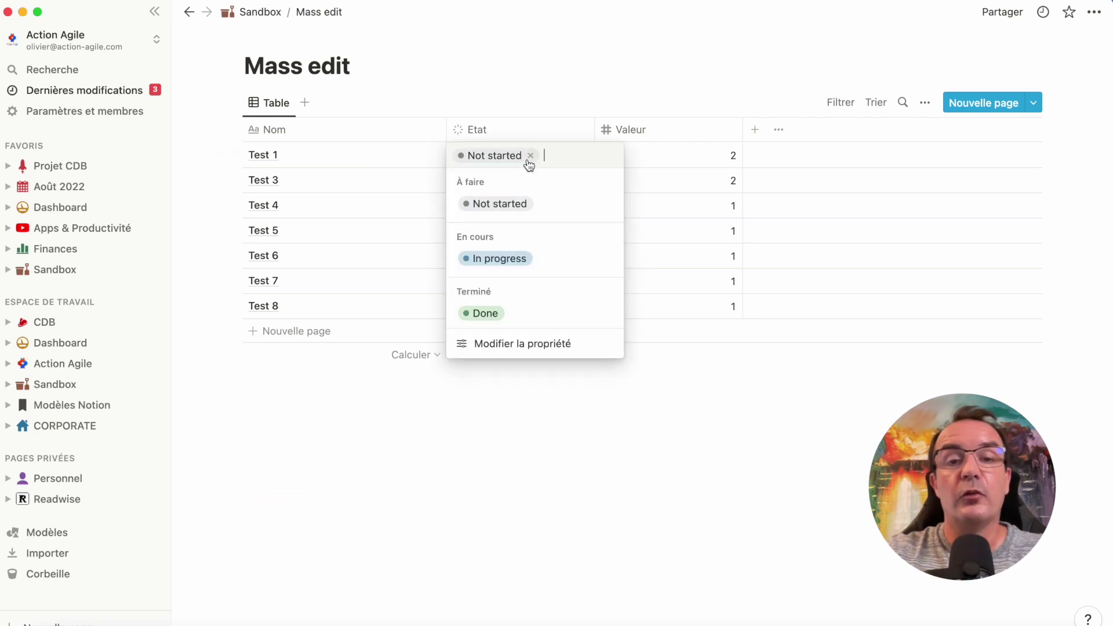
pyautogui.click(494, 259)
# - Extend the selection from Test 1's Etat cell down to Test 8 and fill the cells with In progress
pyautogui.click(559, 157)
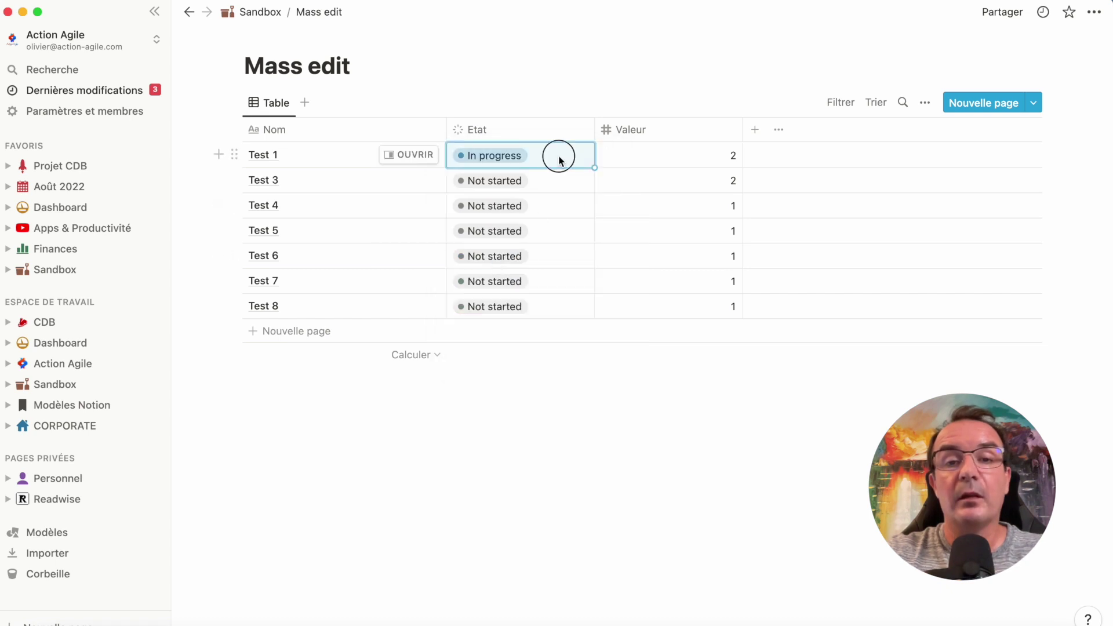
pyautogui.click(564, 106)
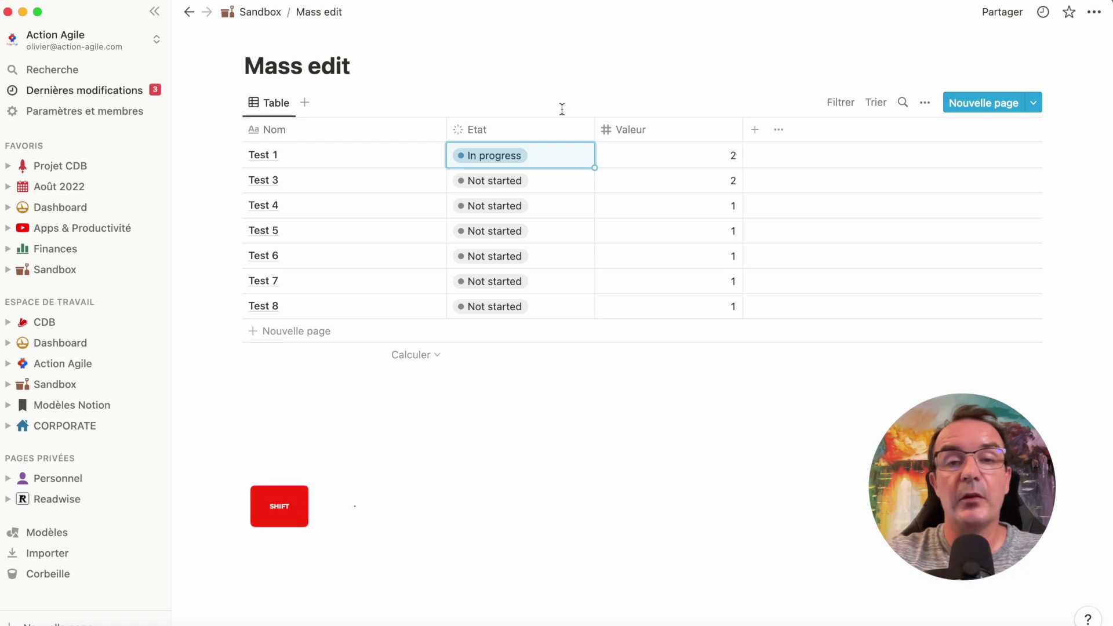
pyautogui.hotkey('shift', 'Down')
pyautogui.hotkey('shift', 'Down')
pyautogui.hotkey('shift', 'Down')
pyautogui.hotkey('shift', 'Down')
pyautogui.hotkey('shift', 'Down')
pyautogui.hotkey('shift', 'Down')
pyautogui.press('super+d')
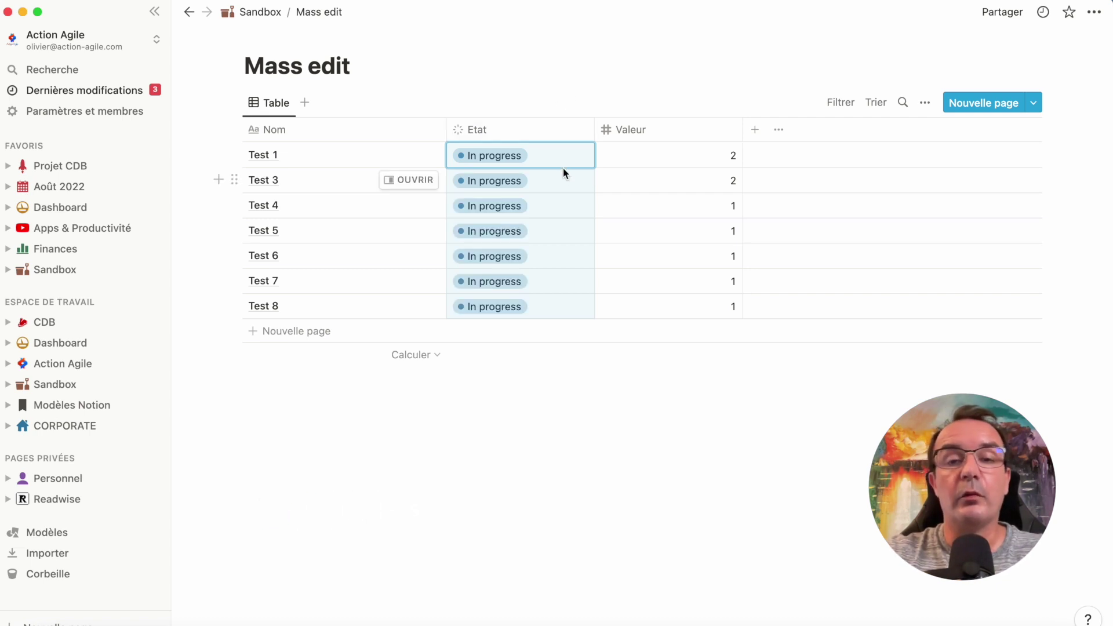
# - Reduce the selection in the Etat column to the Test 1 cell alone
pyautogui.click(583, 71)
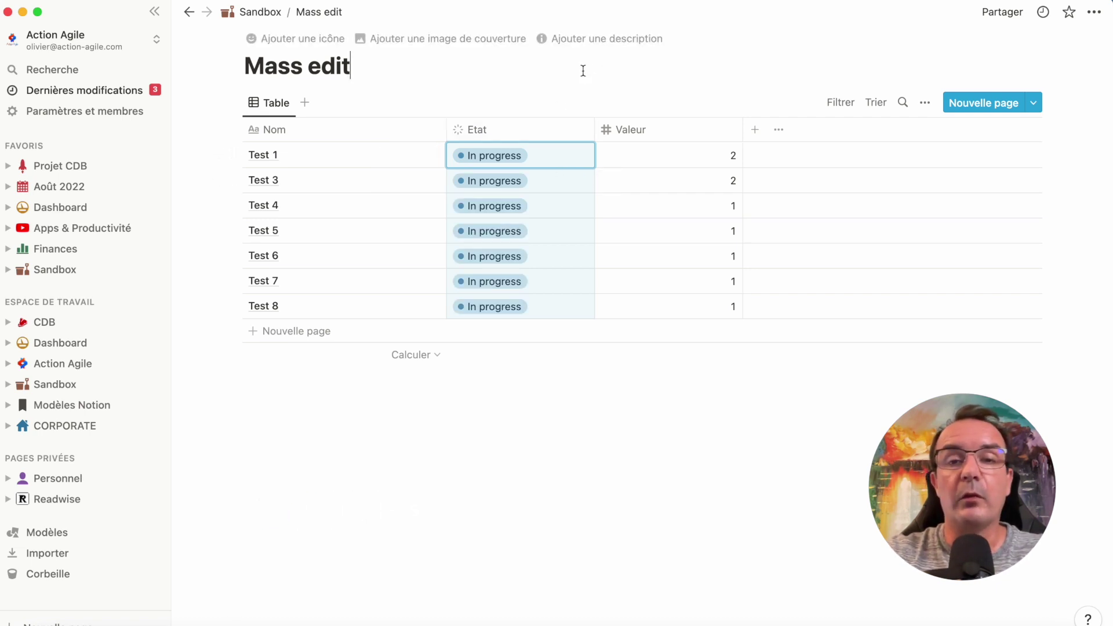
pyautogui.click(568, 162)
pyautogui.press('Escape')
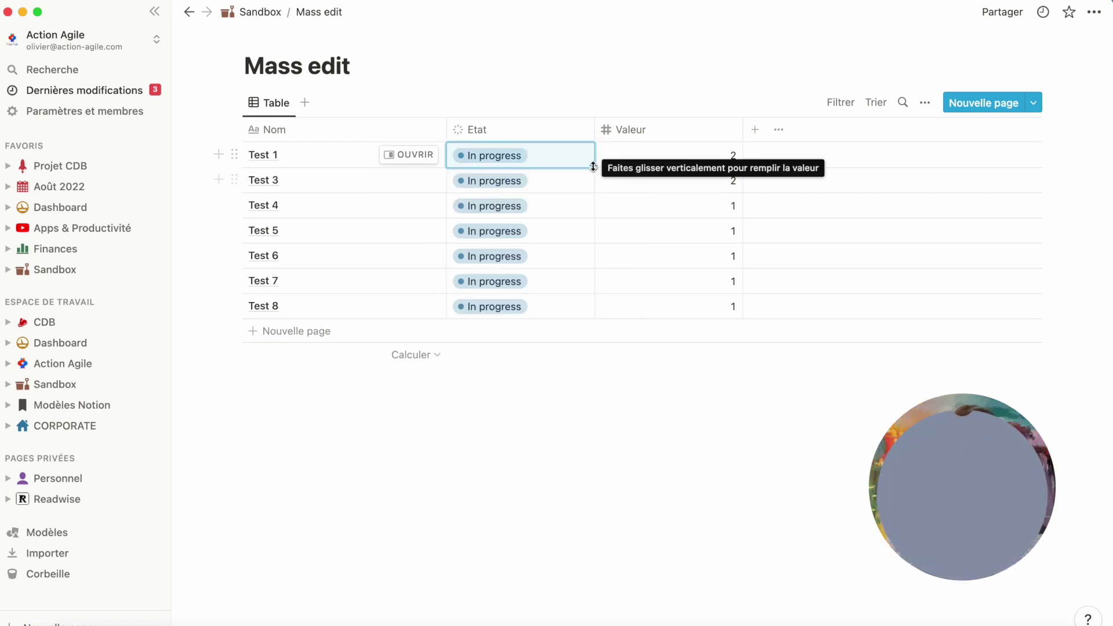